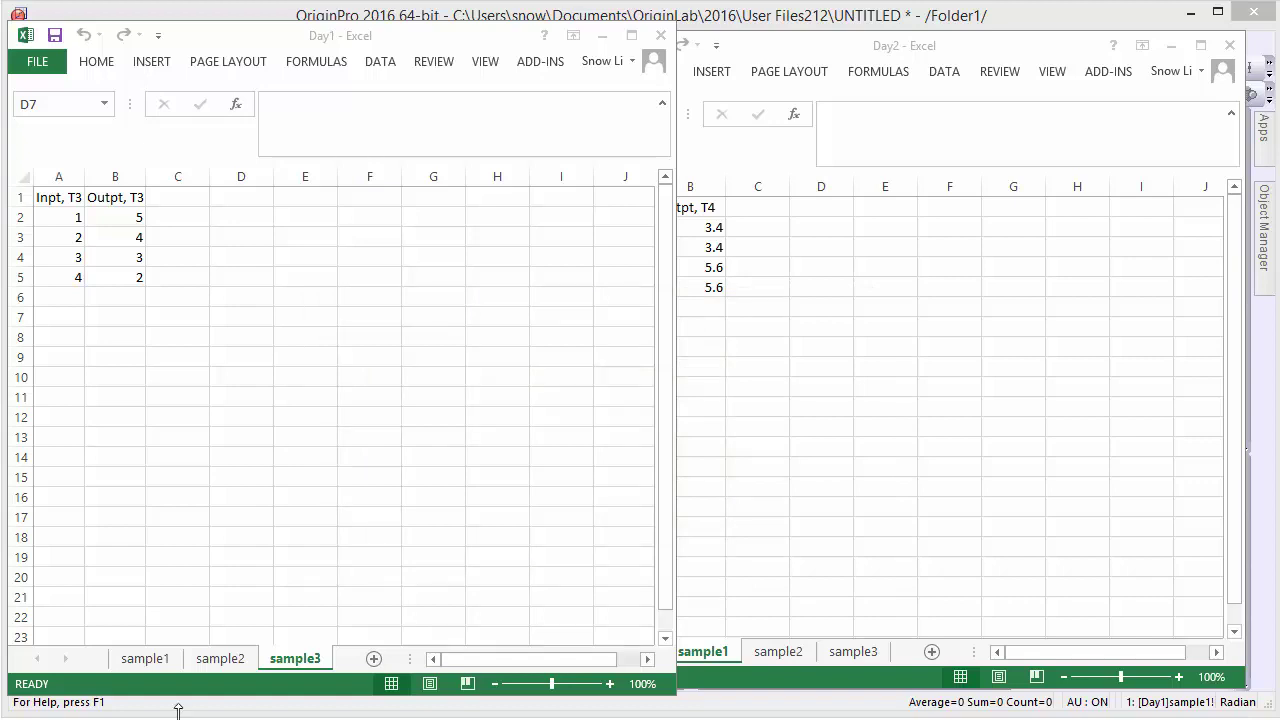
In Excel, browse Day1.xlsx sheets sample1–sample3, then Day2.xlsx sheets sample2 and sample3
click(192, 668)
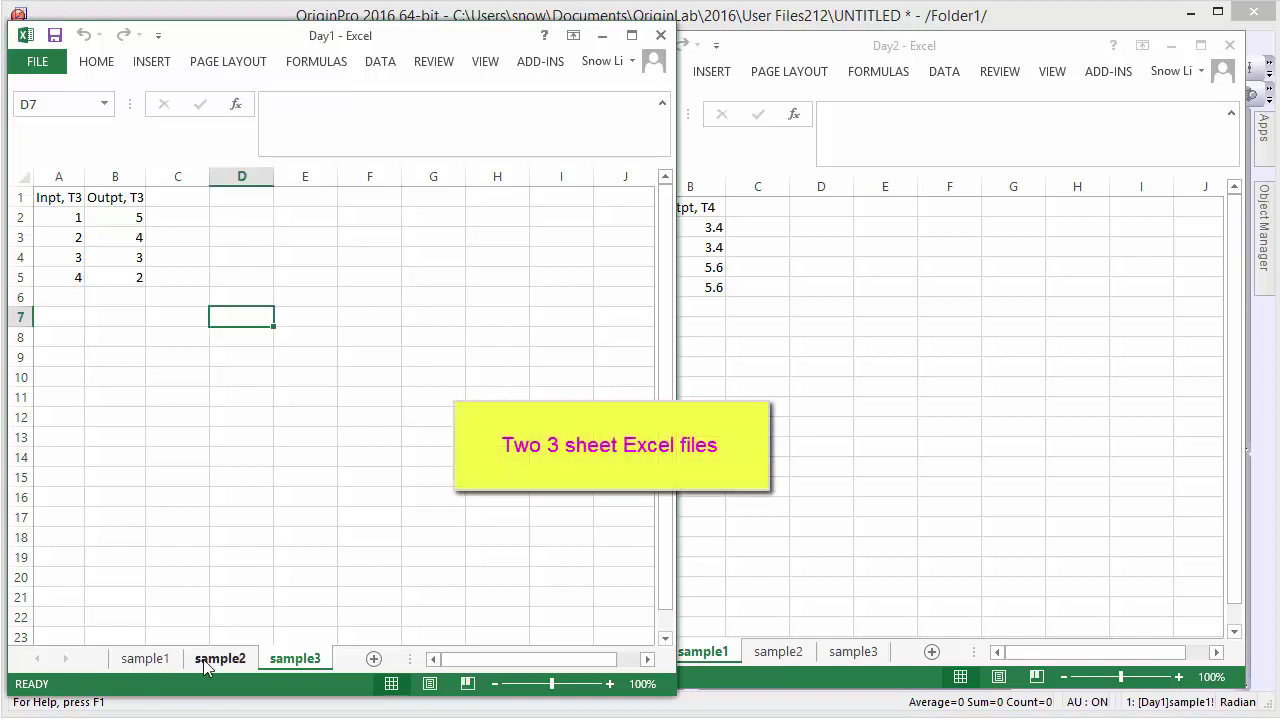
click(204, 662)
click(292, 662)
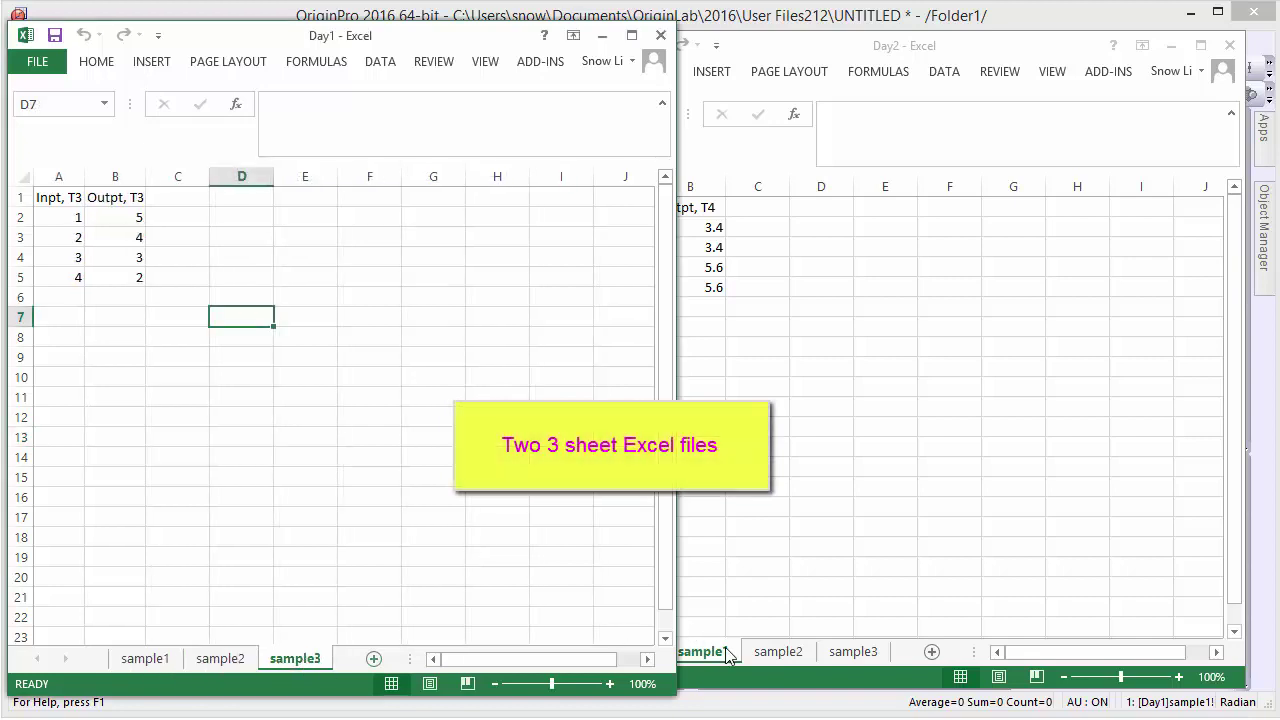
click(971, 57)
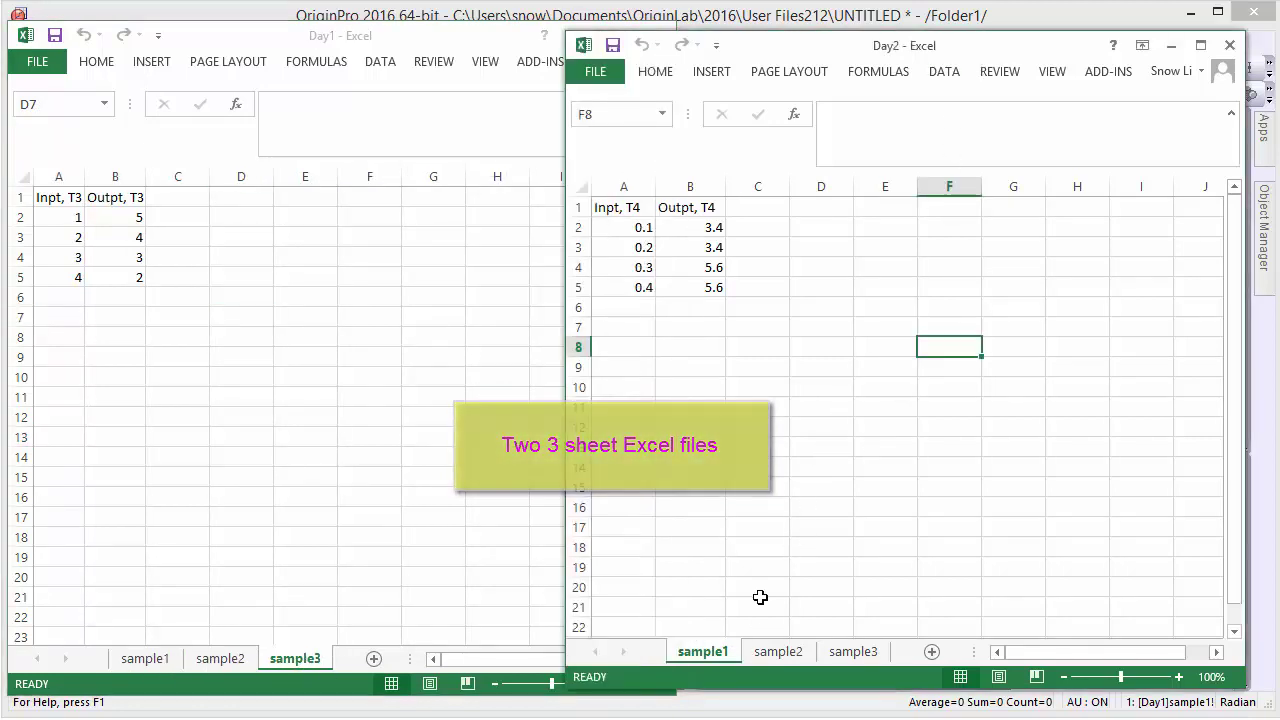
click(779, 652)
click(858, 652)
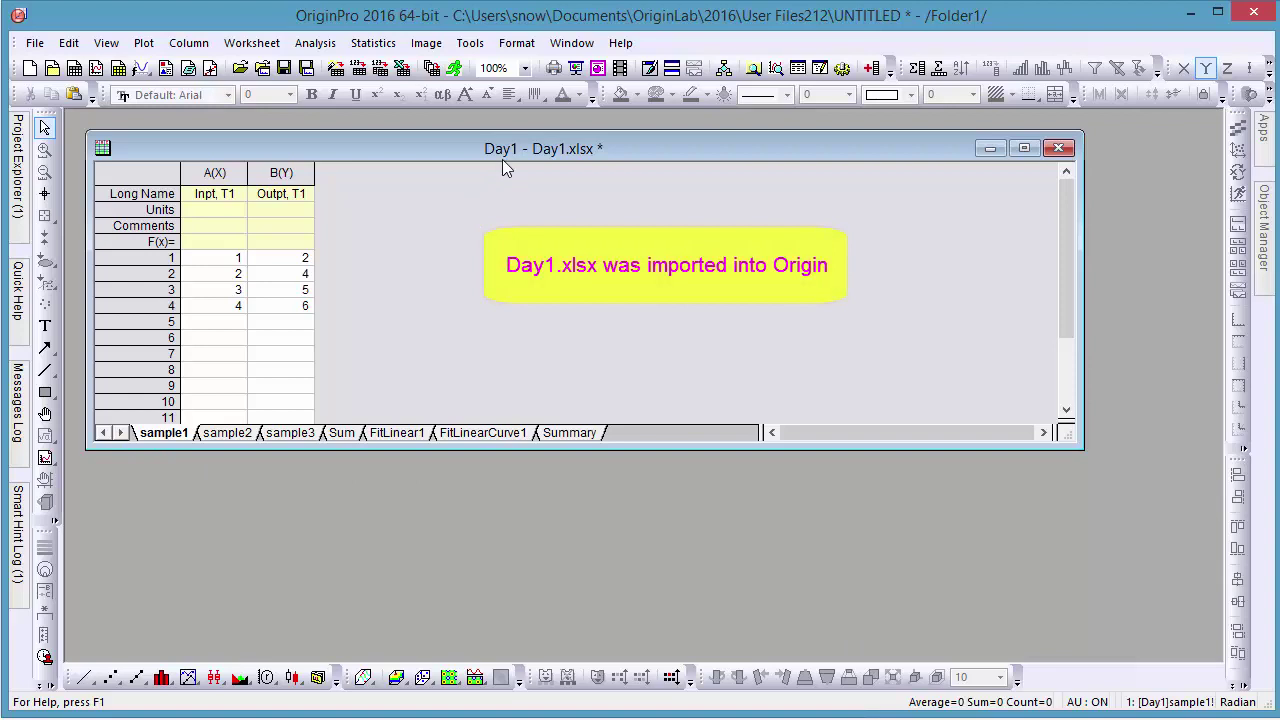
Page through the sample2 and sample3 sheets to the new Sum sheet of Day1
click(247, 436)
click(296, 433)
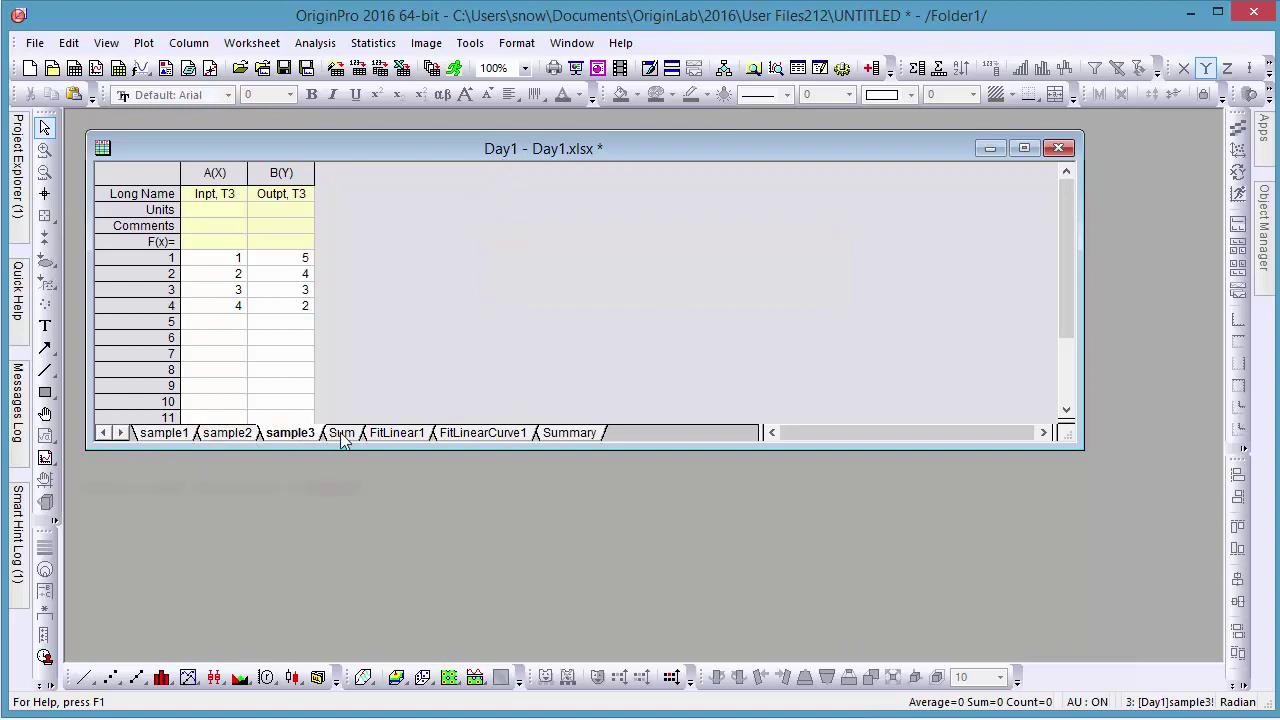
click(342, 432)
Inspect the Set Column Values formulas: rx for column A and ry1+ry2+ry3 for column B
click(211, 174)
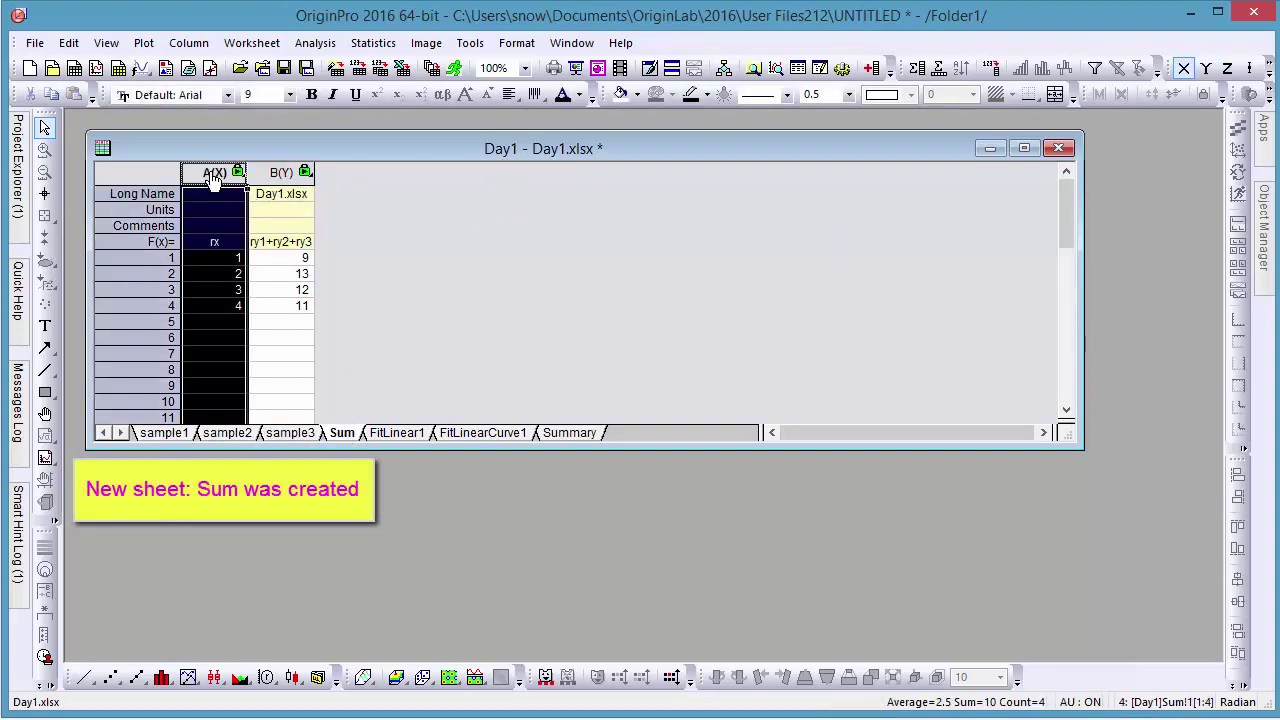
right_click(210, 177)
click(293, 77)
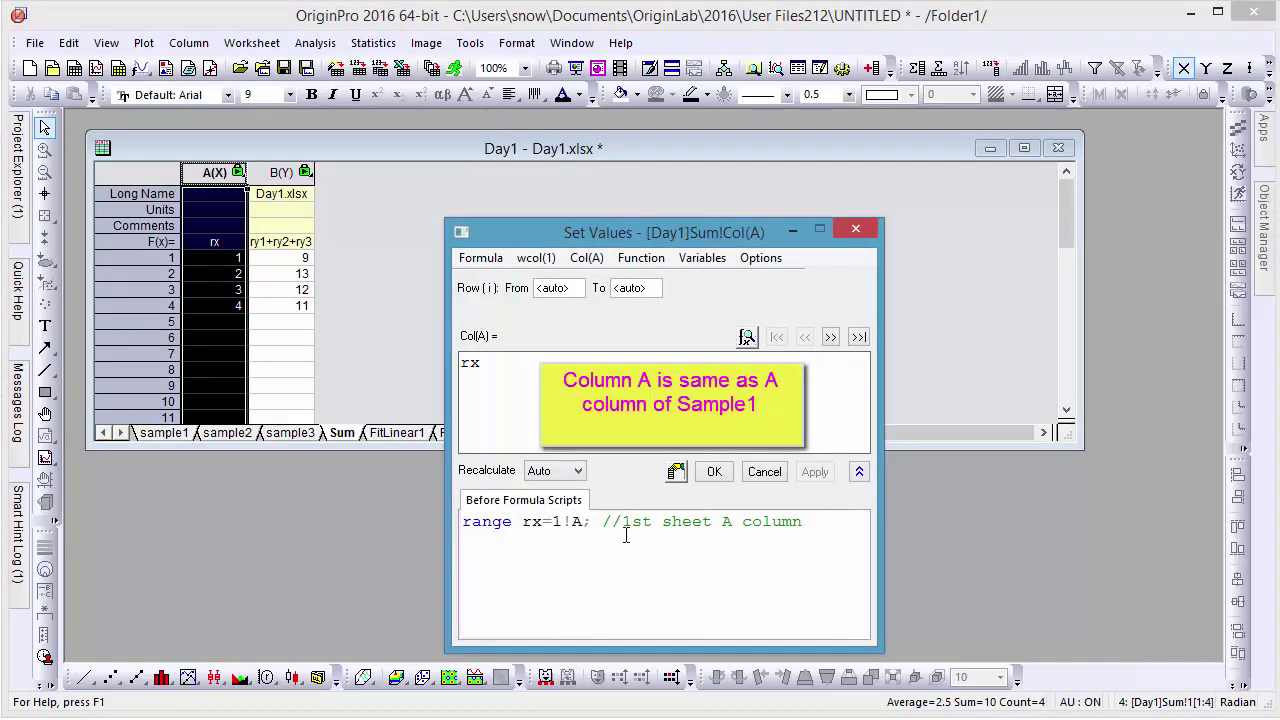
click(830, 337)
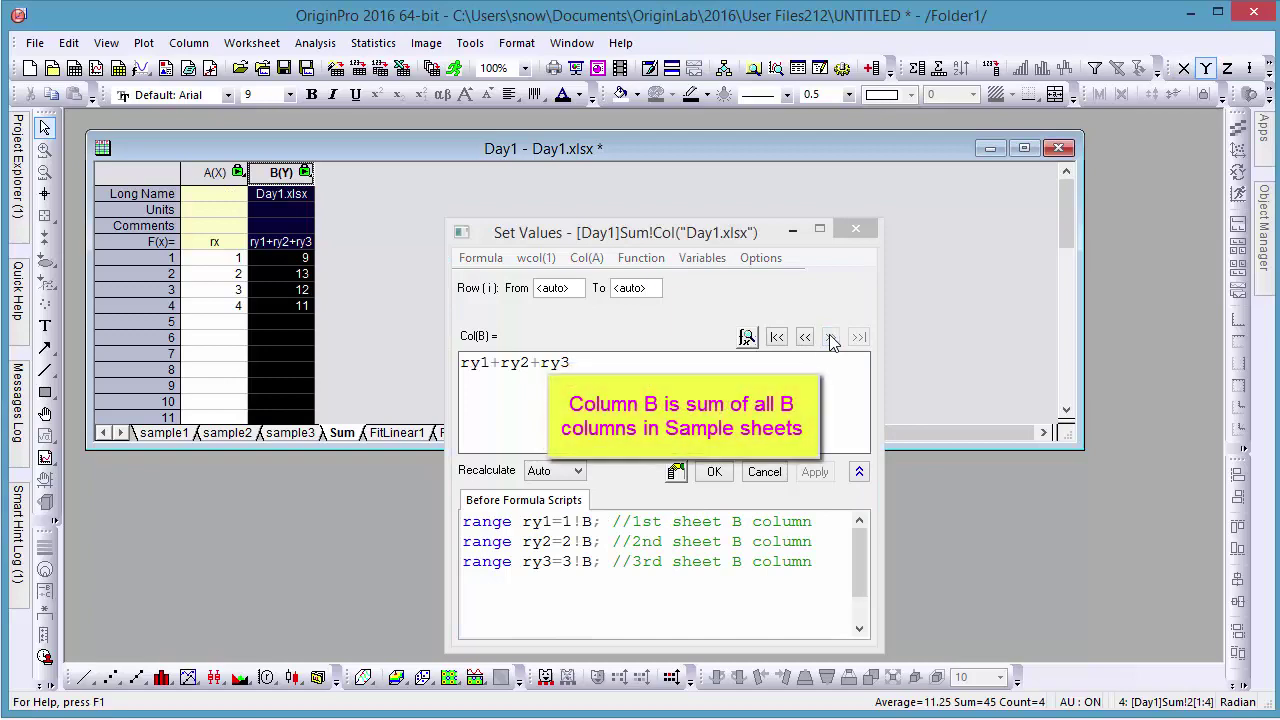
click(726, 471)
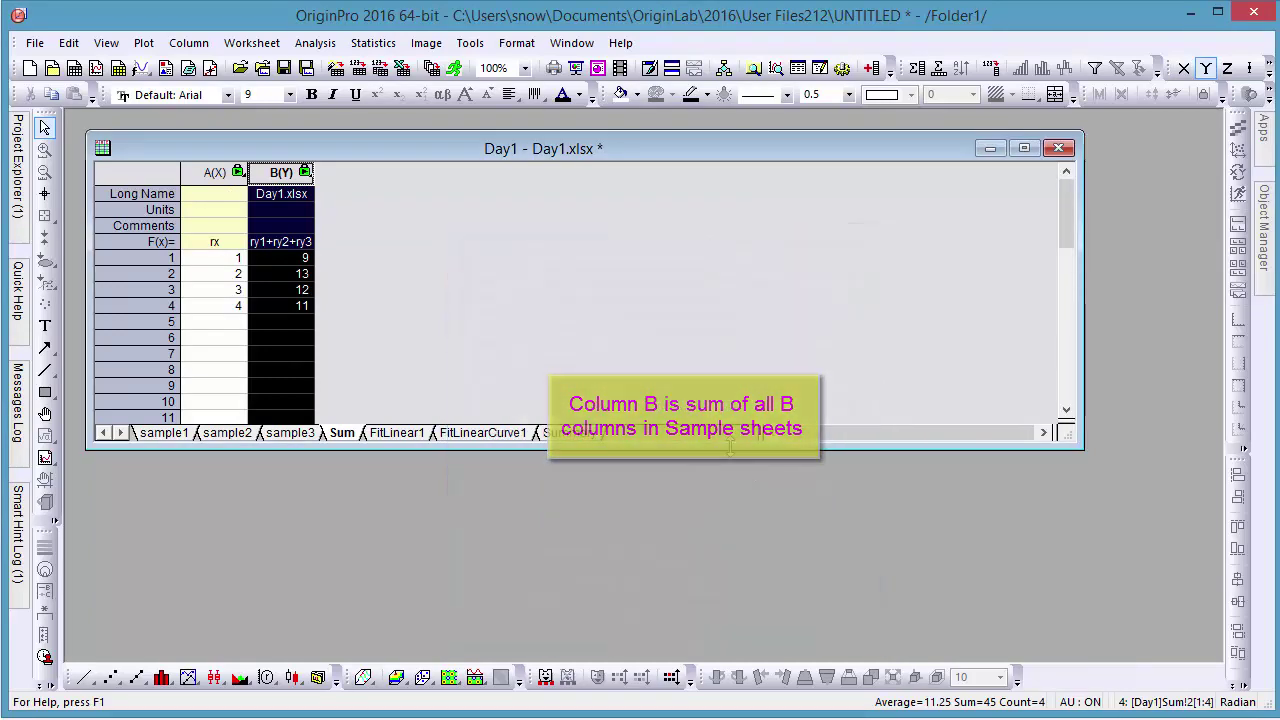
On the FitLinear1 report, reopen the Linear Fit settings via Change Parameters and close them unchanged
click(397, 432)
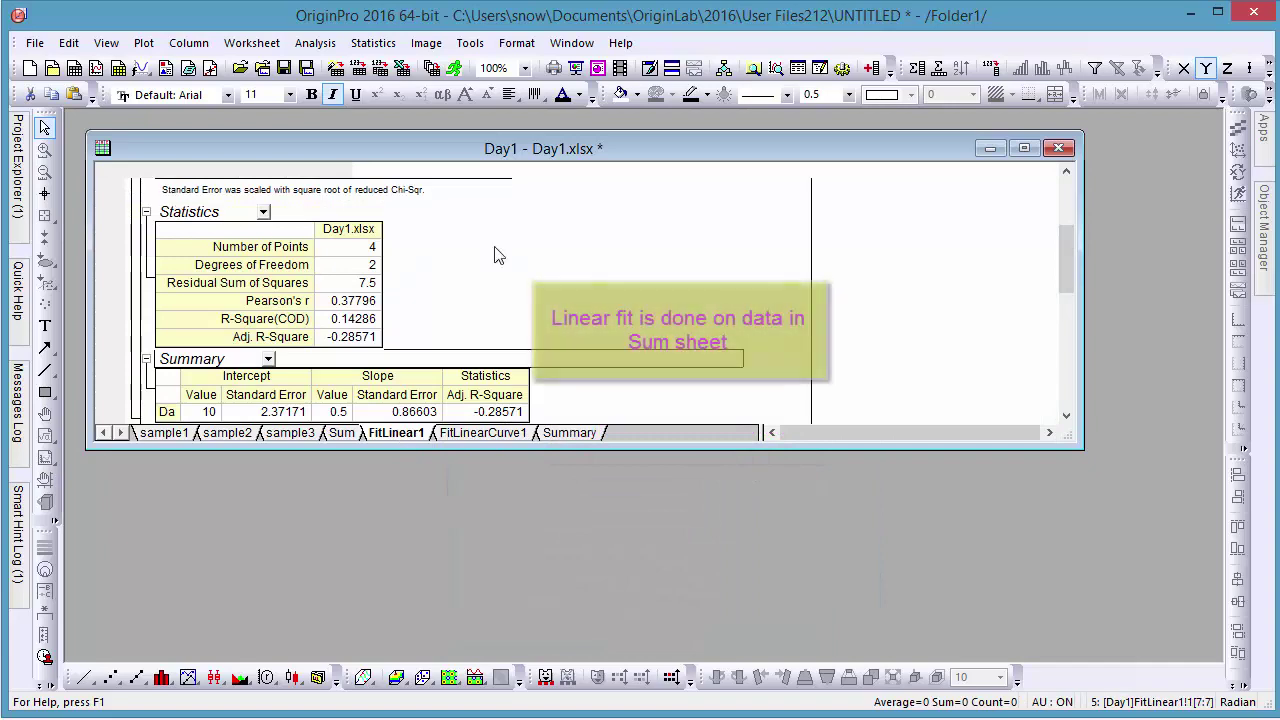
click(1068, 210)
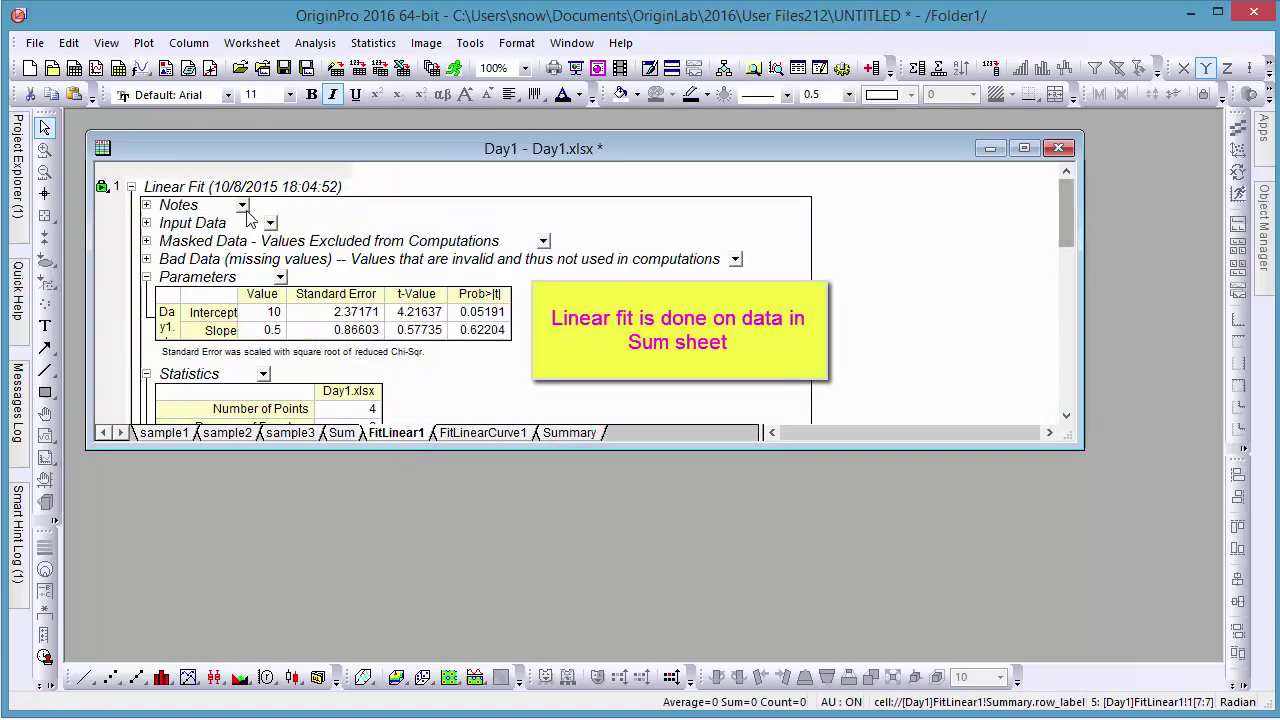
click(102, 197)
click(184, 222)
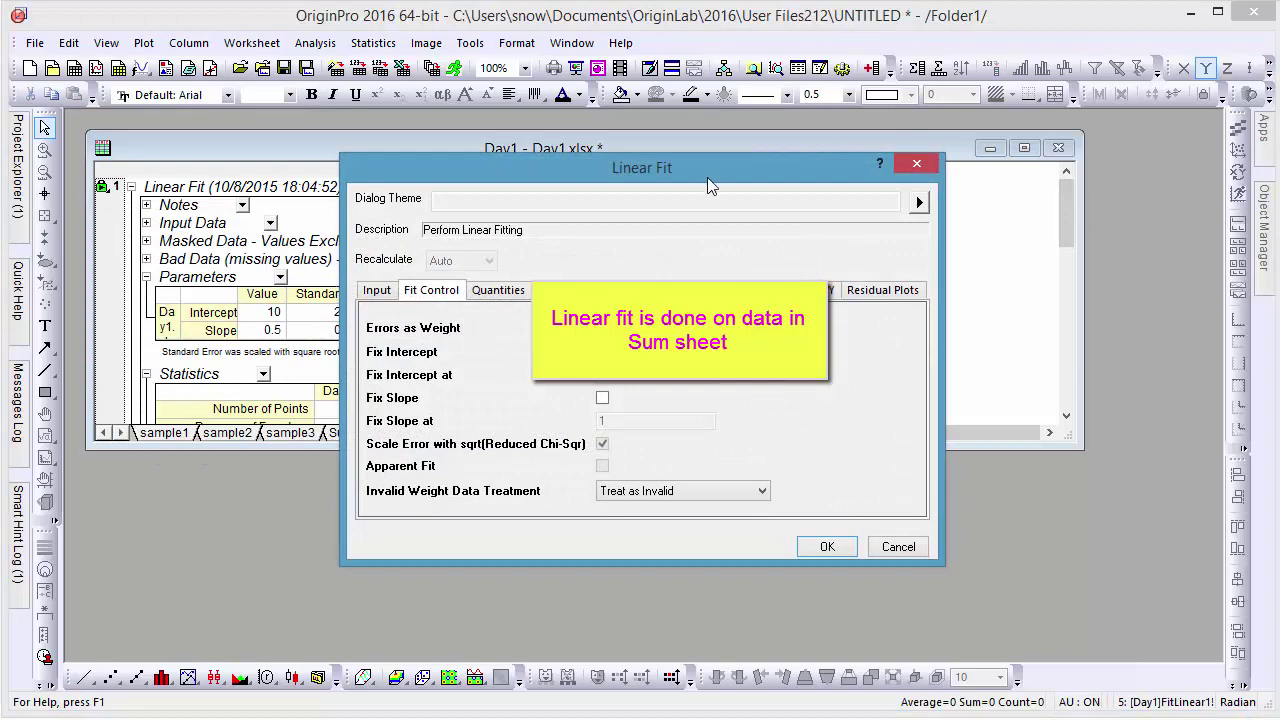
click(916, 163)
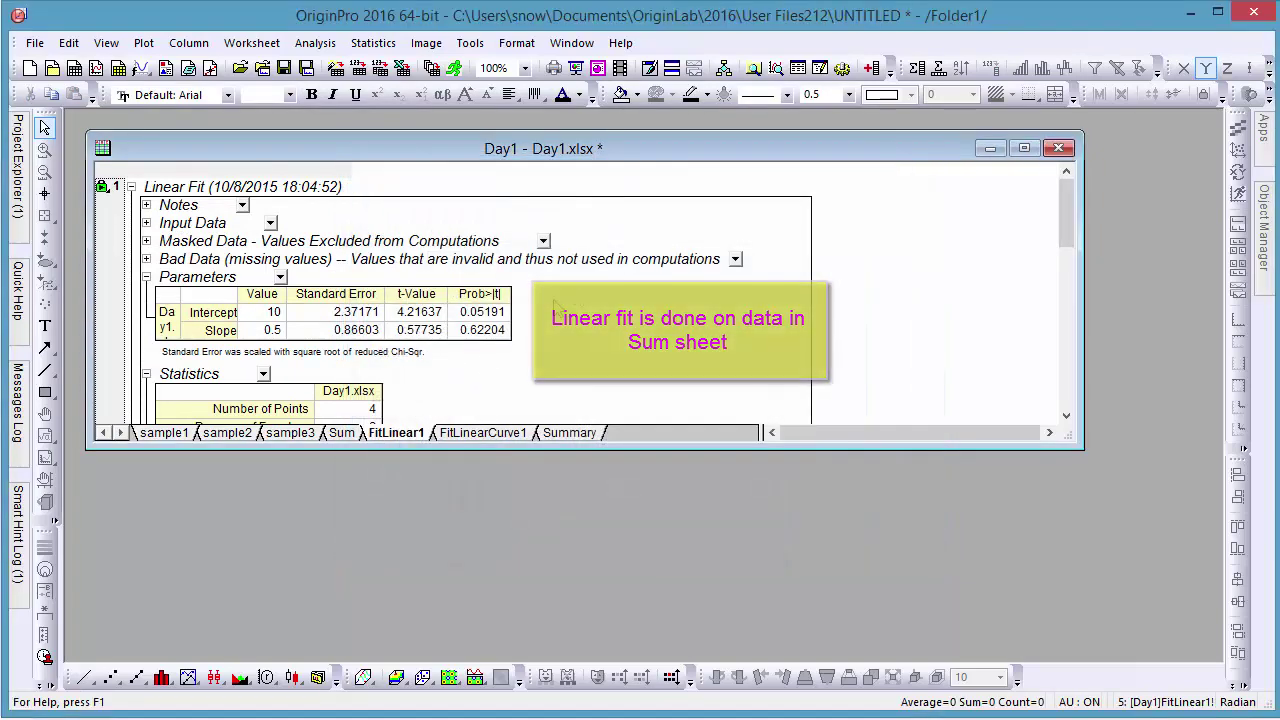
Review the FitLinearCurve1 and Summary sheets, then return to sample1
click(517, 432)
click(545, 432)
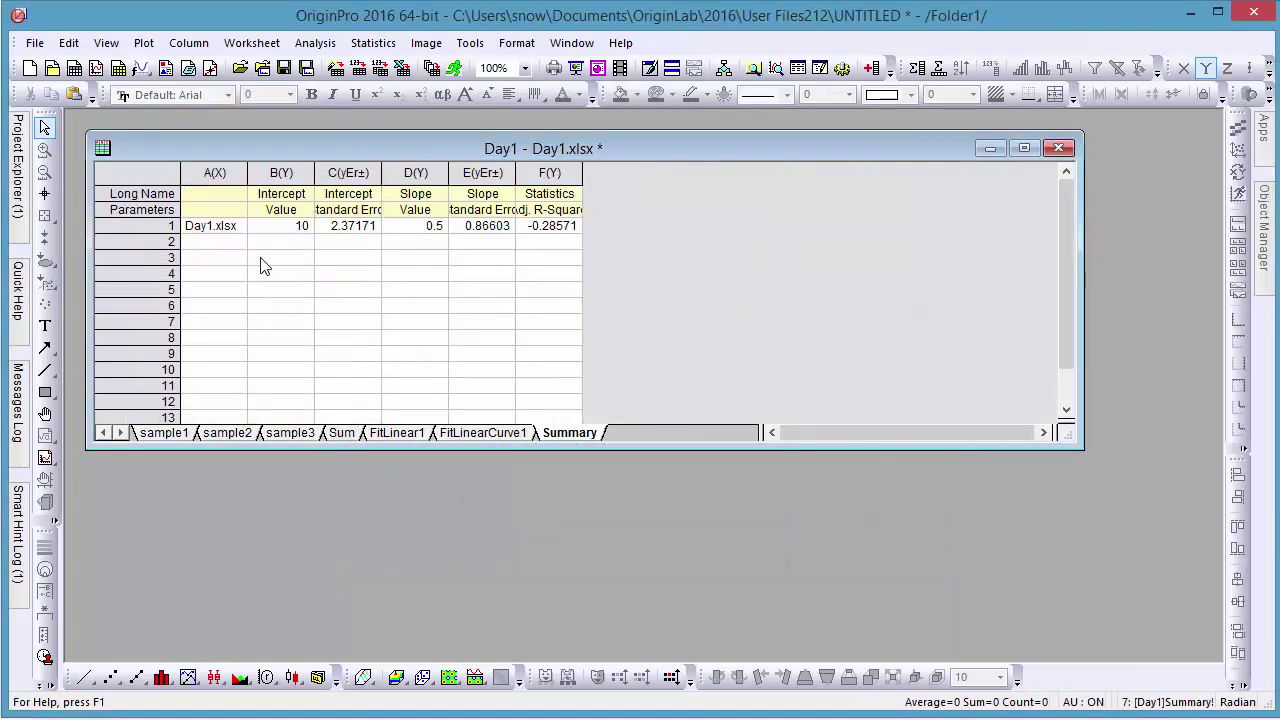
click(163, 432)
Save the Day1 workbook as analysis template 'Day Analysis' (.ogw) in User Files
right_click(458, 147)
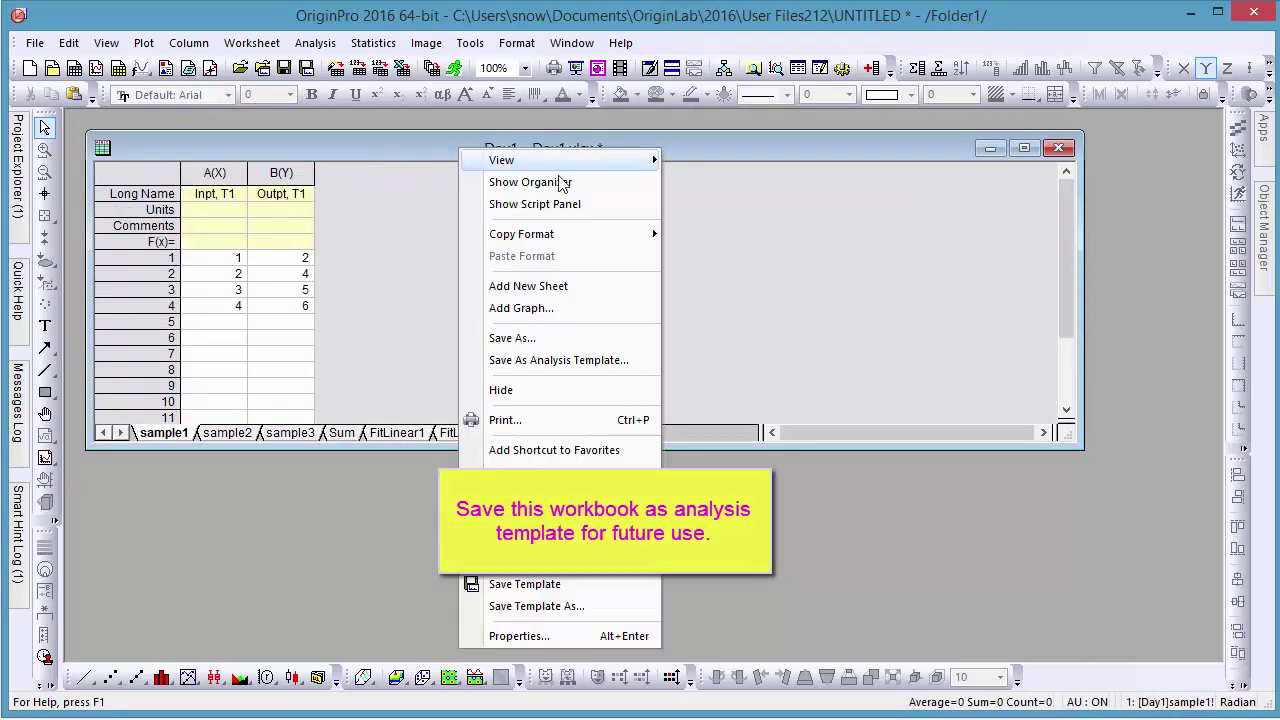
click(560, 360)
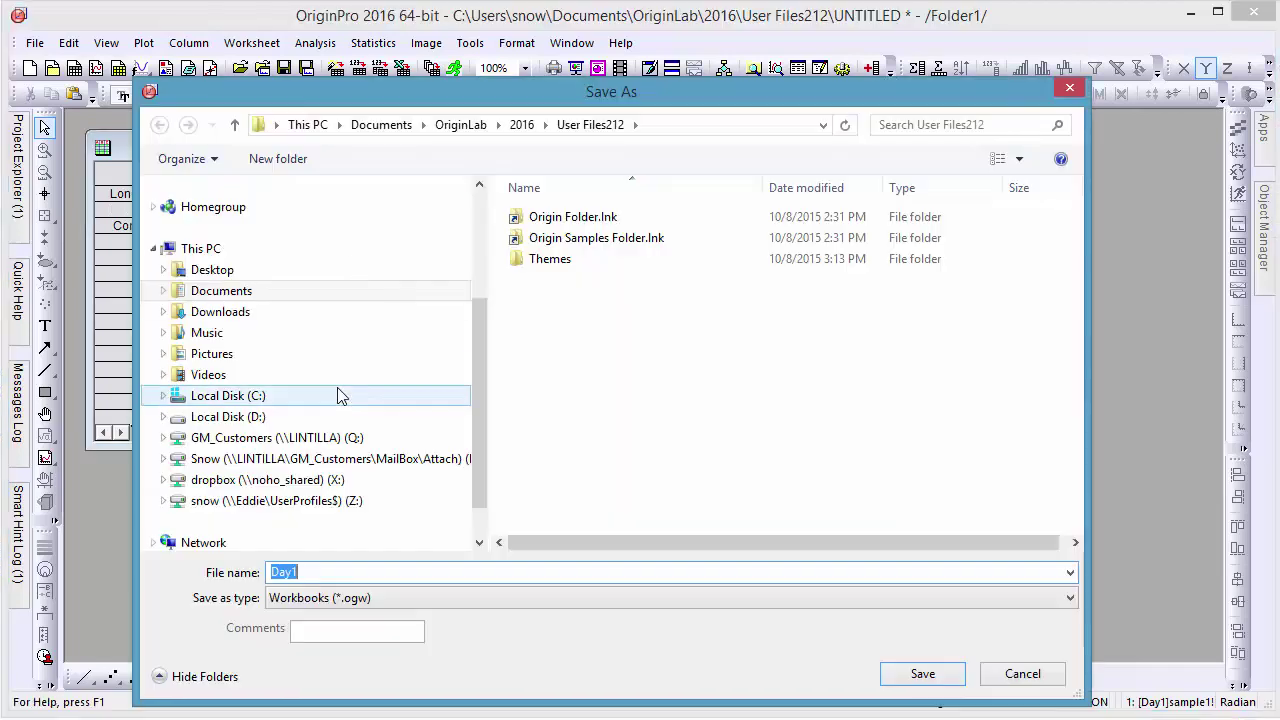
text(Day)
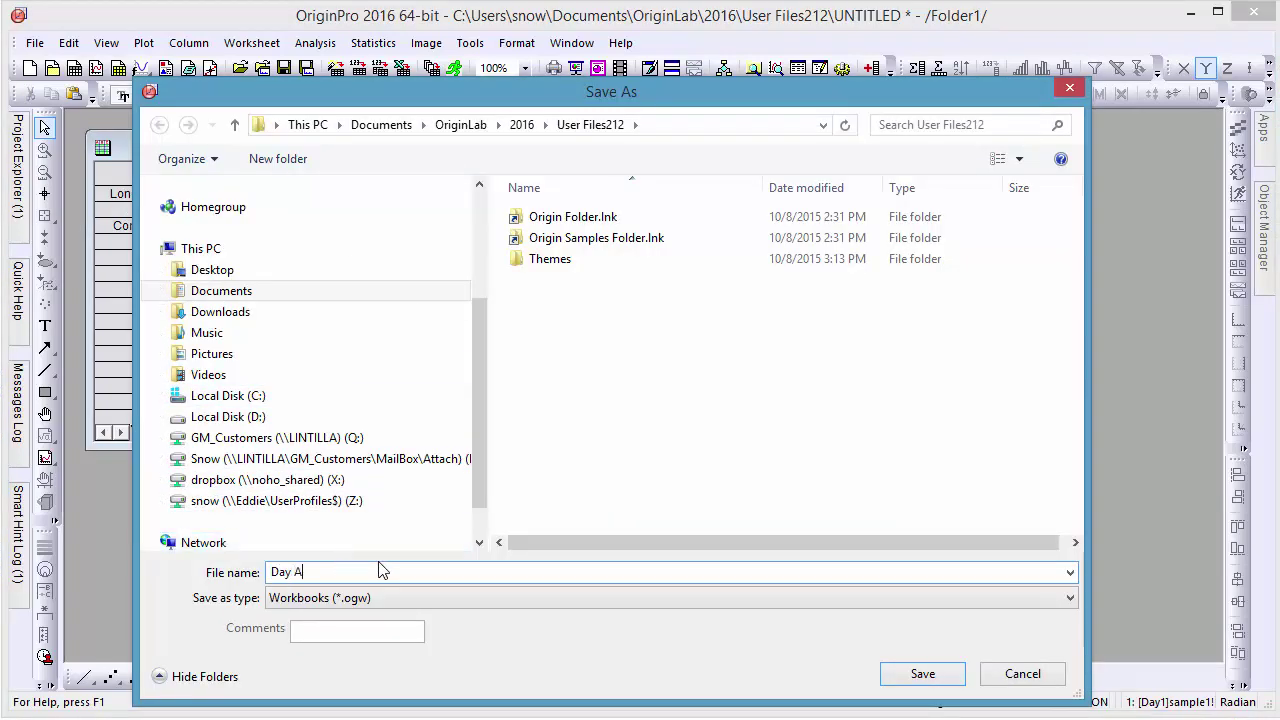
click(923, 674)
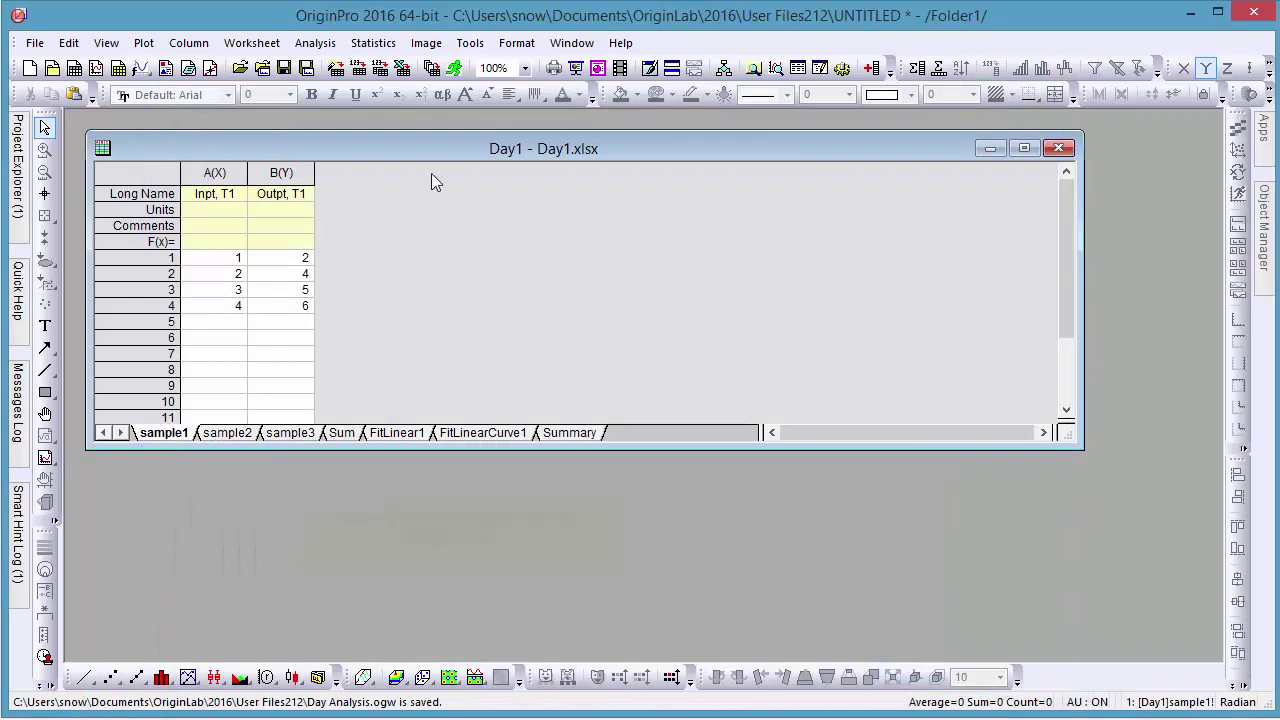
Add Day2.xlsx to the Import Excel file list
click(400, 67)
click(510, 177)
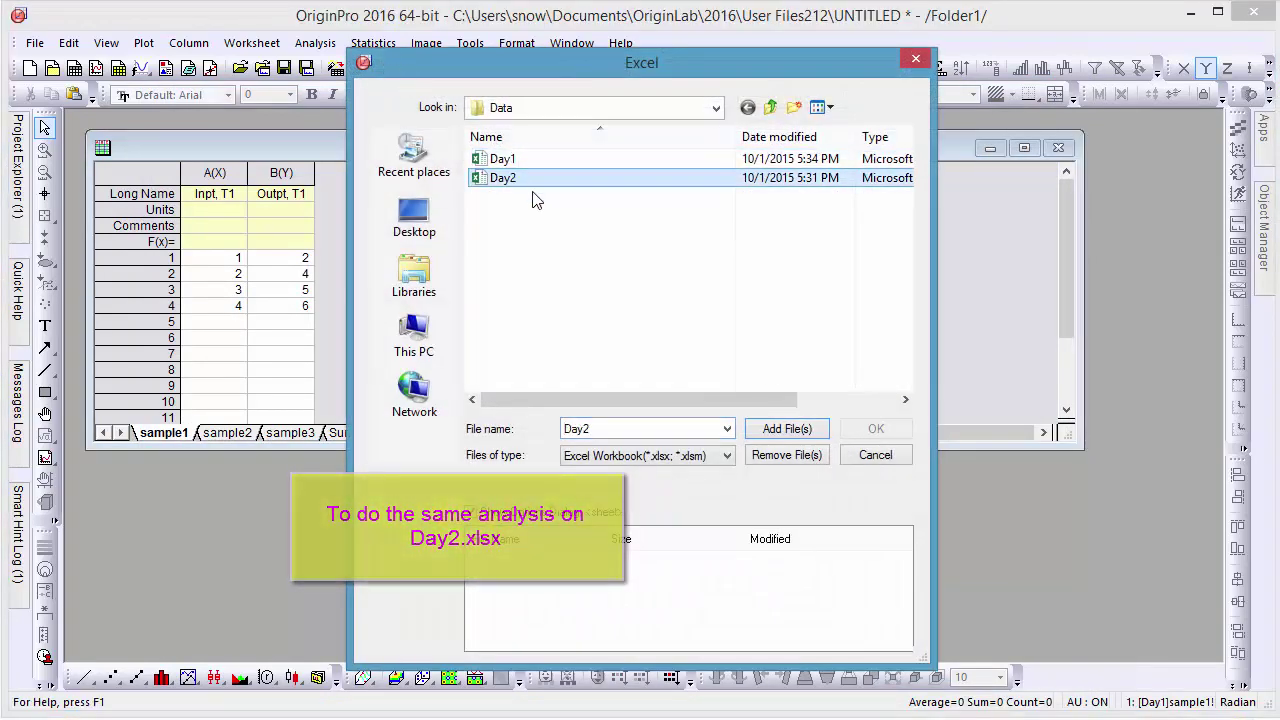
click(798, 428)
click(875, 428)
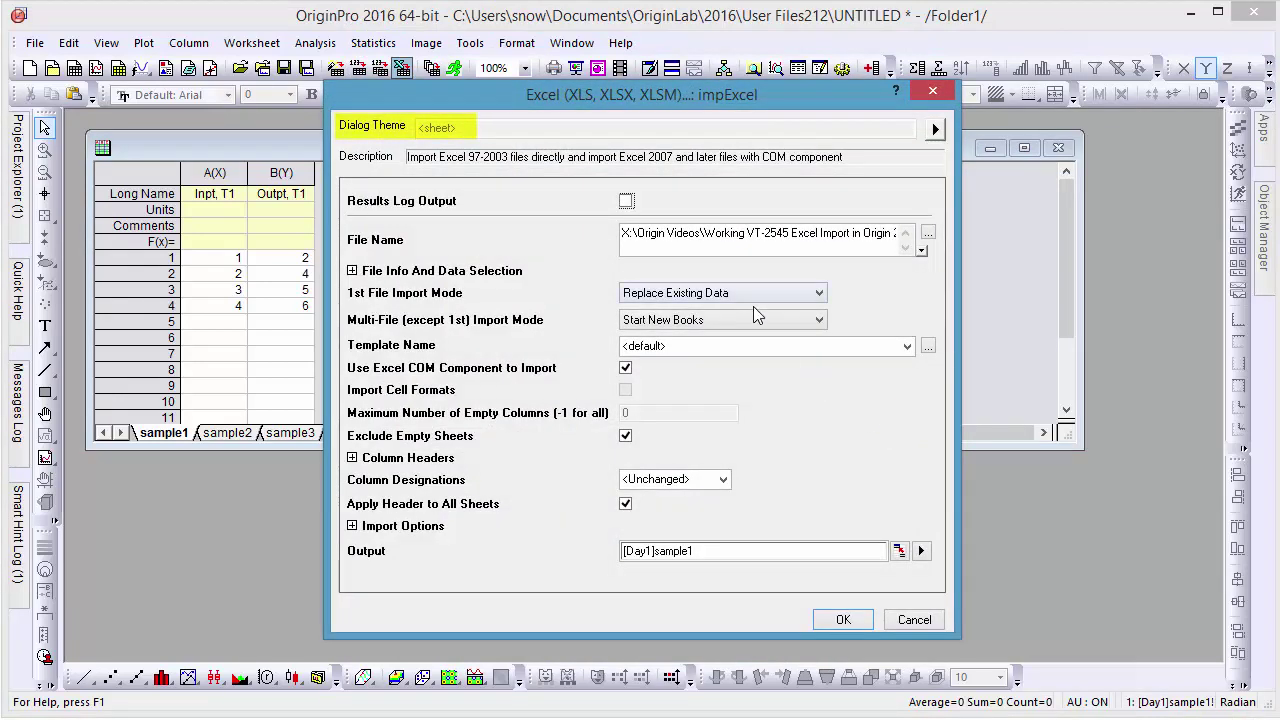
Set 1st File Import Mode to Start New Books with template <clone>, and import
click(779, 293)
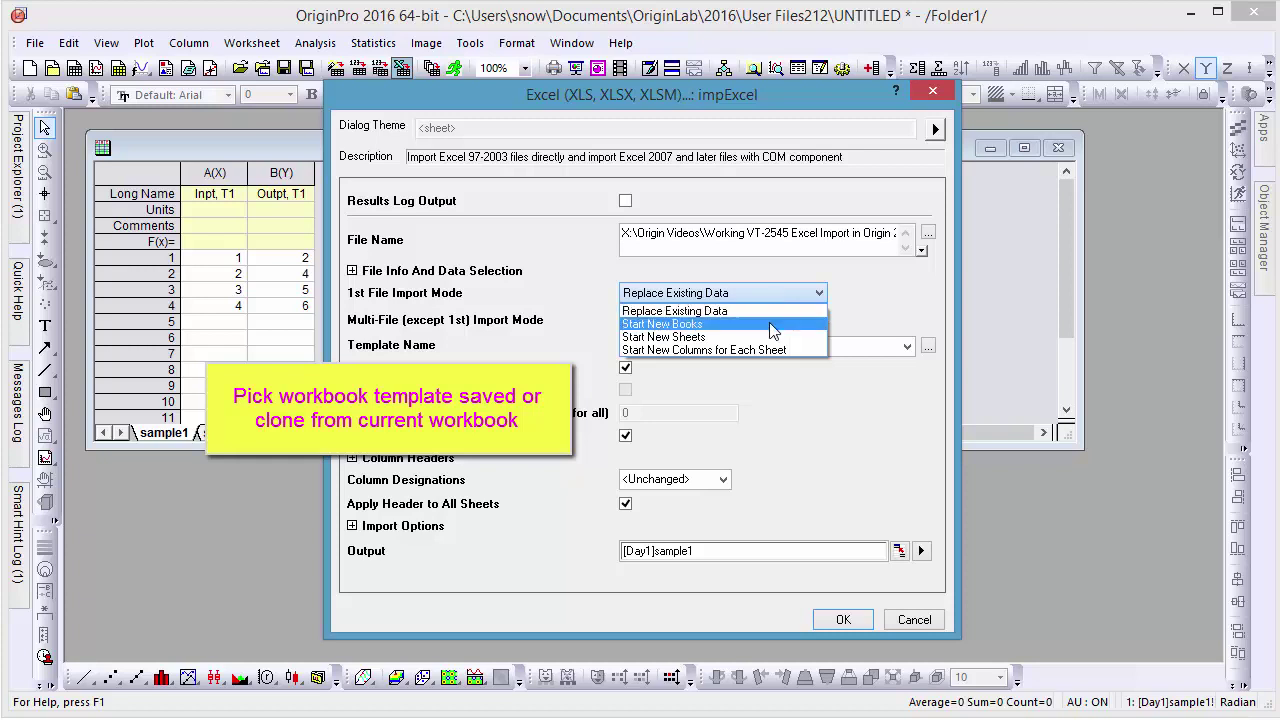
click(772, 324)
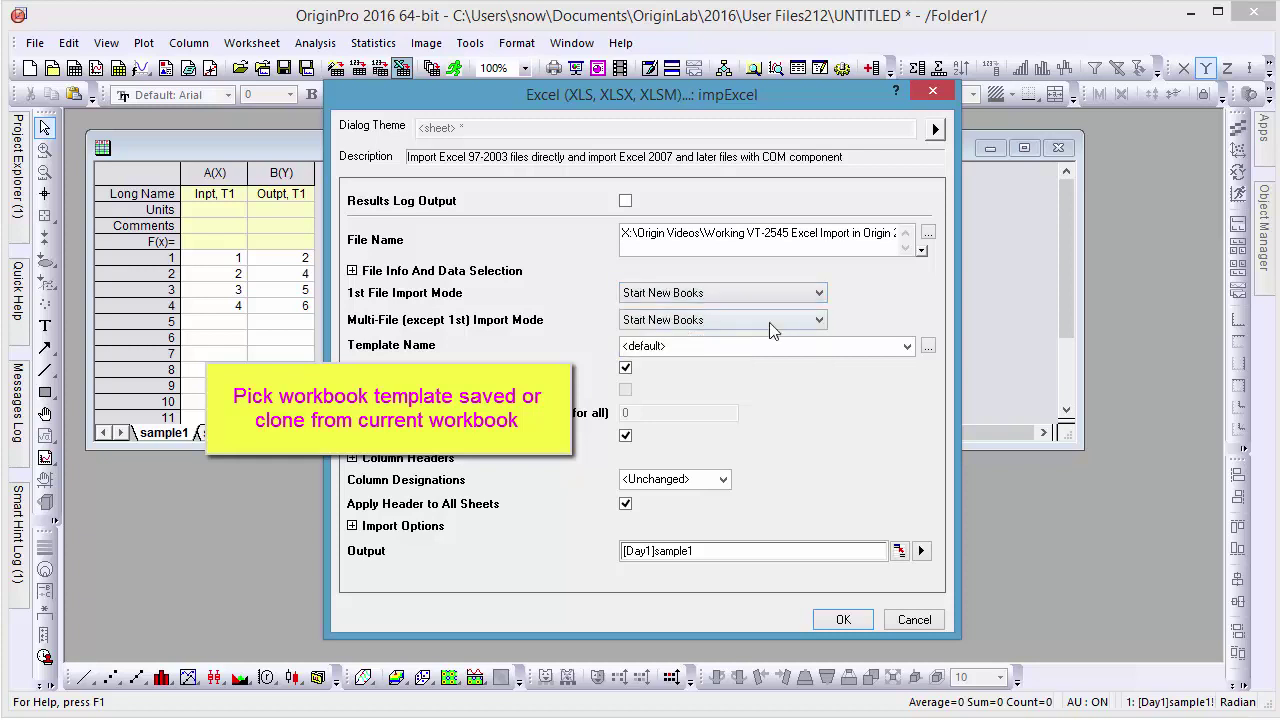
click(907, 346)
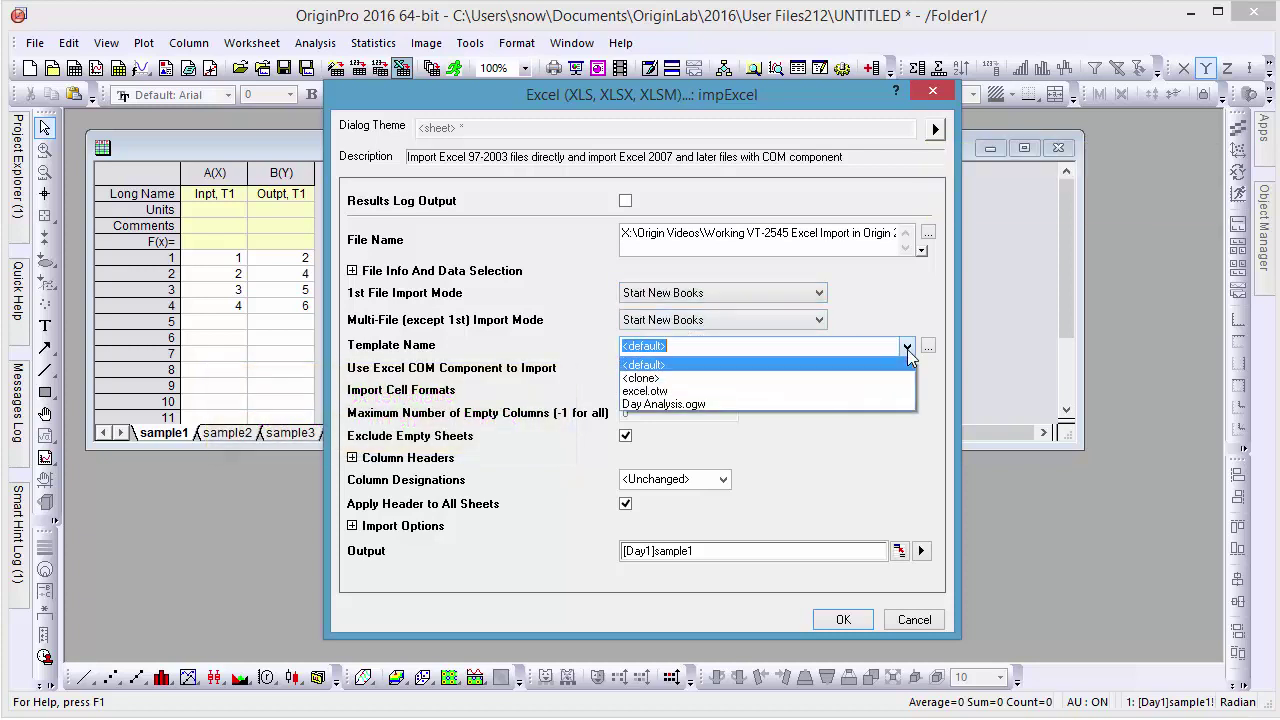
click(803, 402)
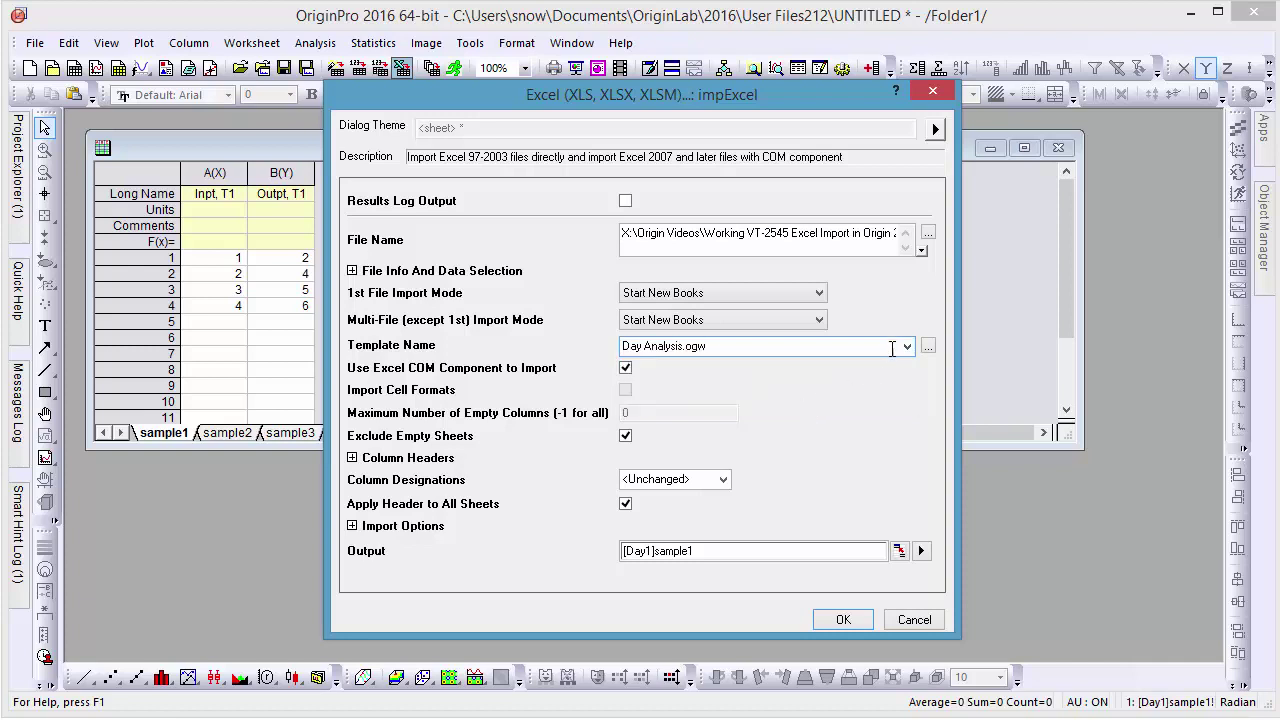
click(907, 346)
click(835, 378)
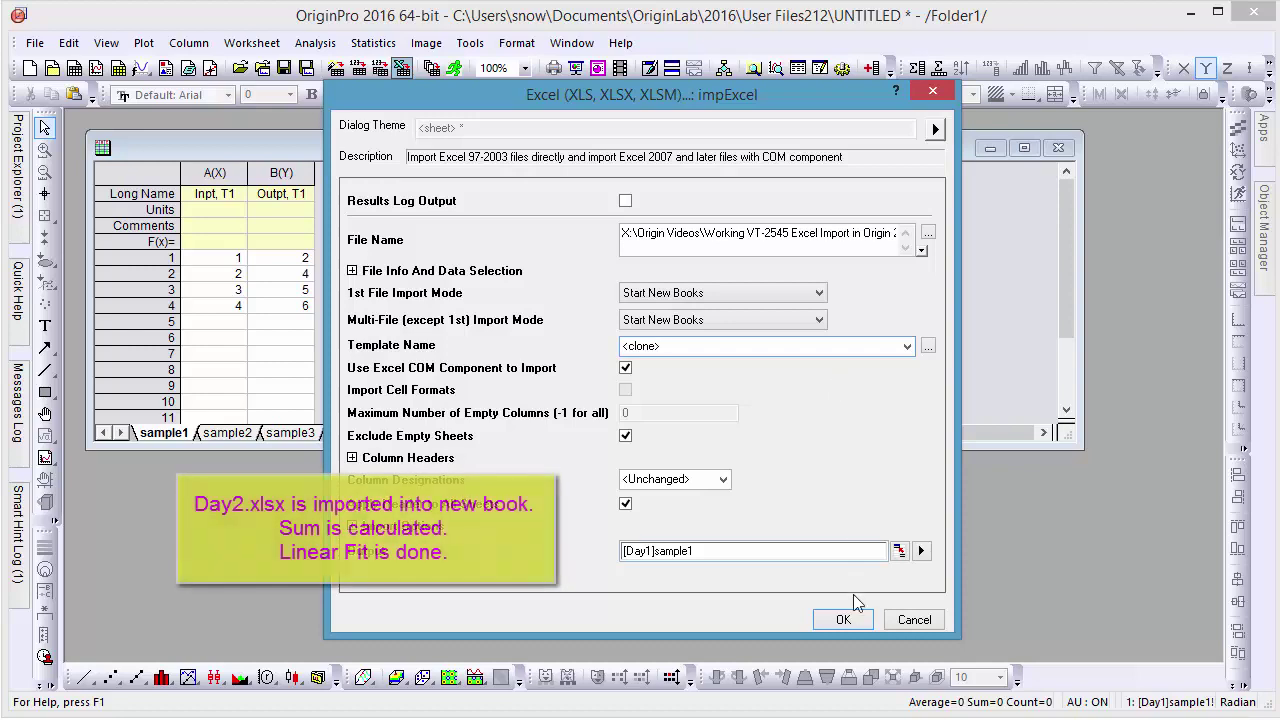
click(843, 619)
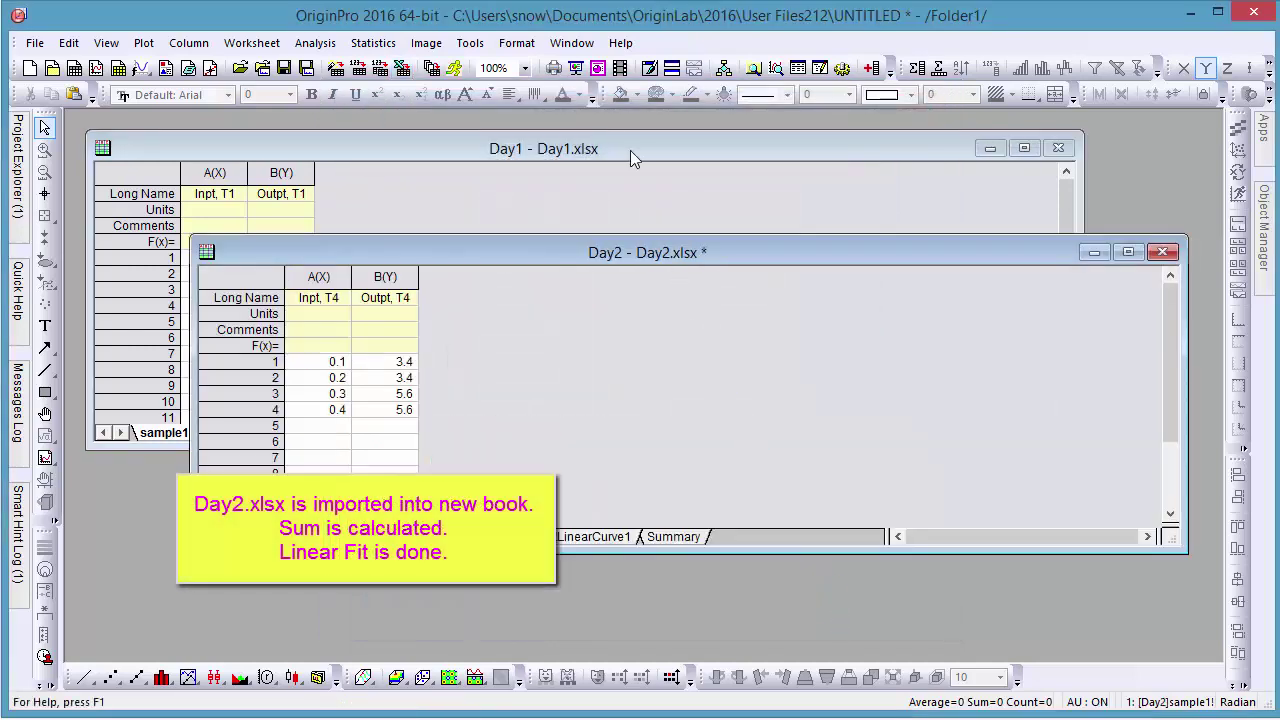
Tile the Day1 and Day2 workbooks vertically
click(563, 48)
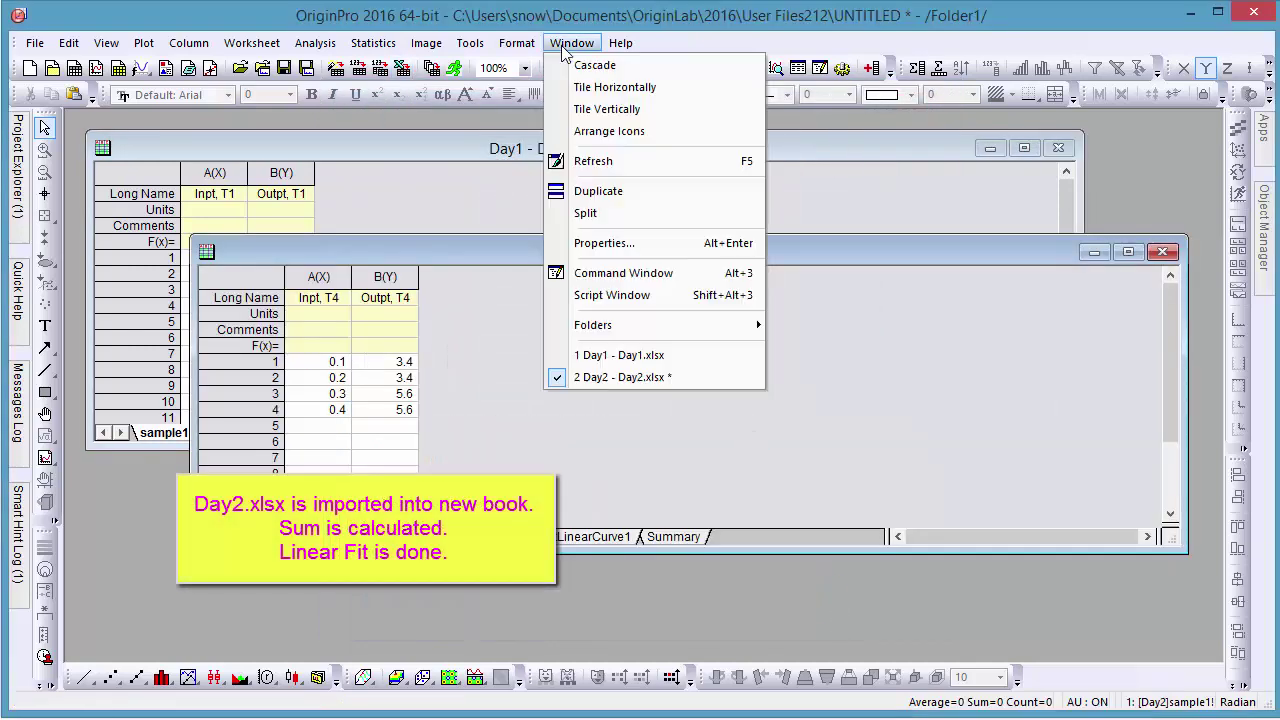
click(607, 109)
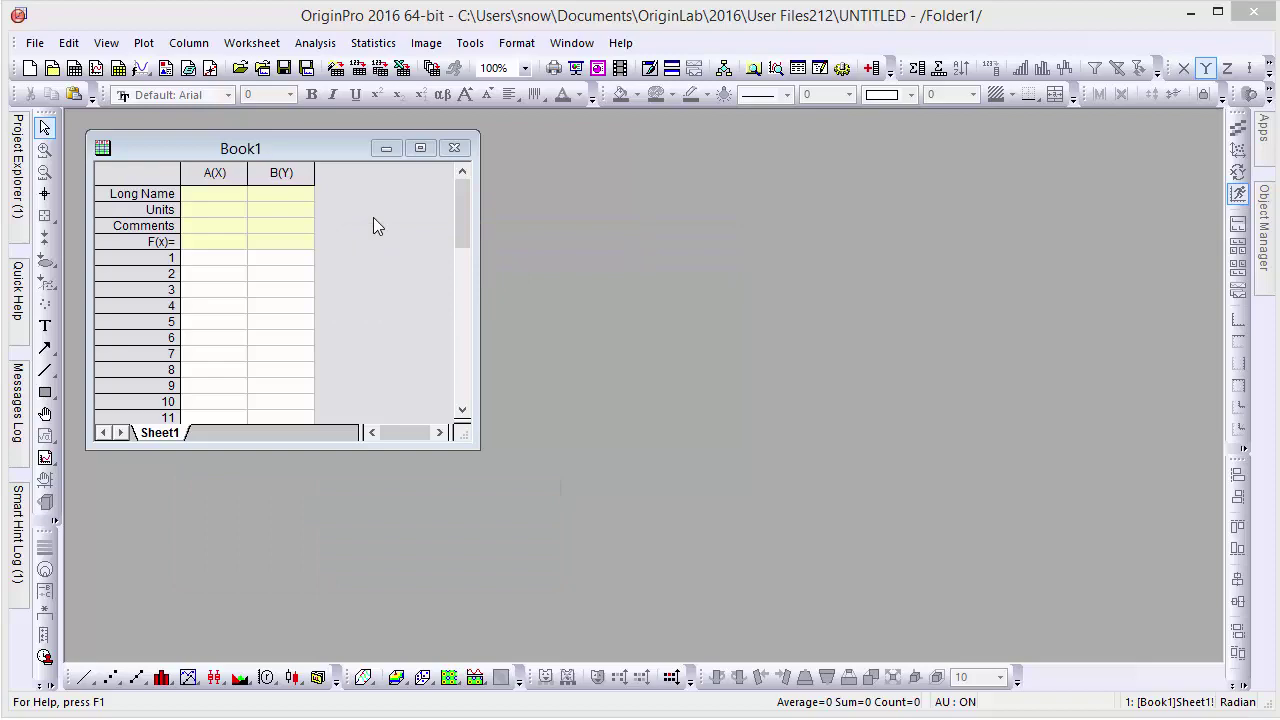
Add Day1.xlsx and Day2.xlsx to a new Excel import
click(403, 67)
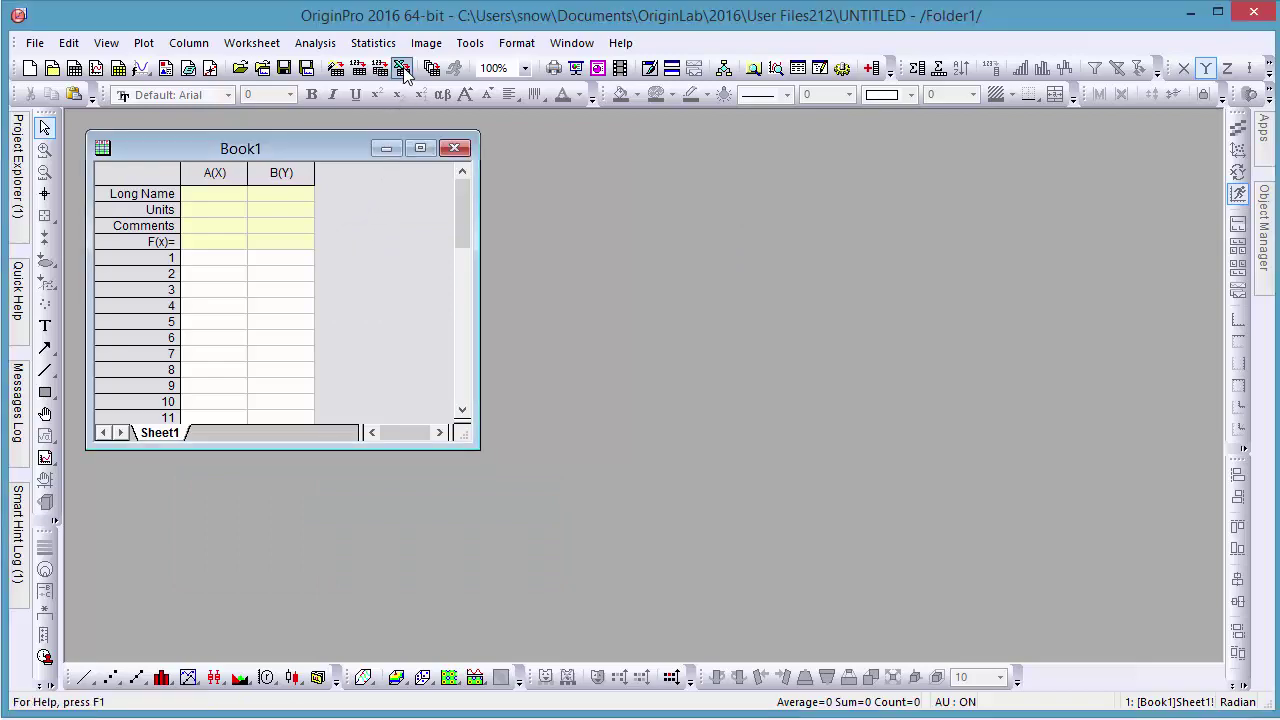
click(478, 163)
shift+click(502, 177)
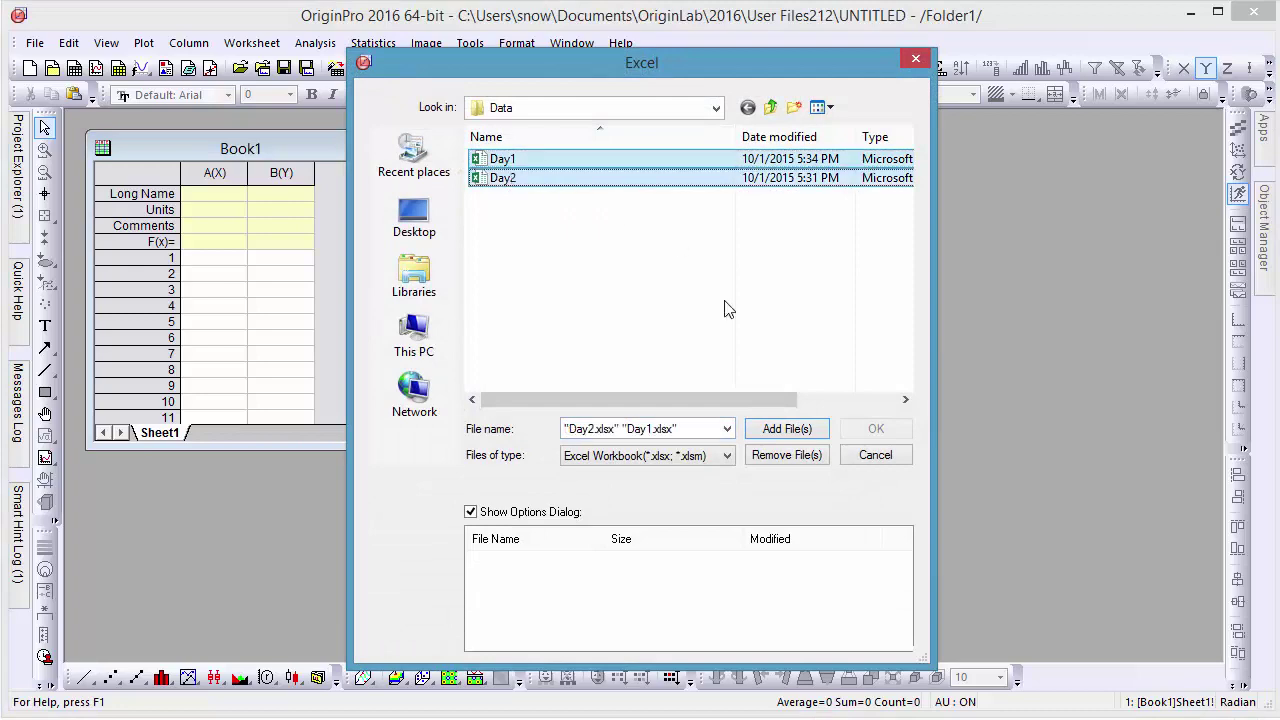
click(787, 428)
click(876, 430)
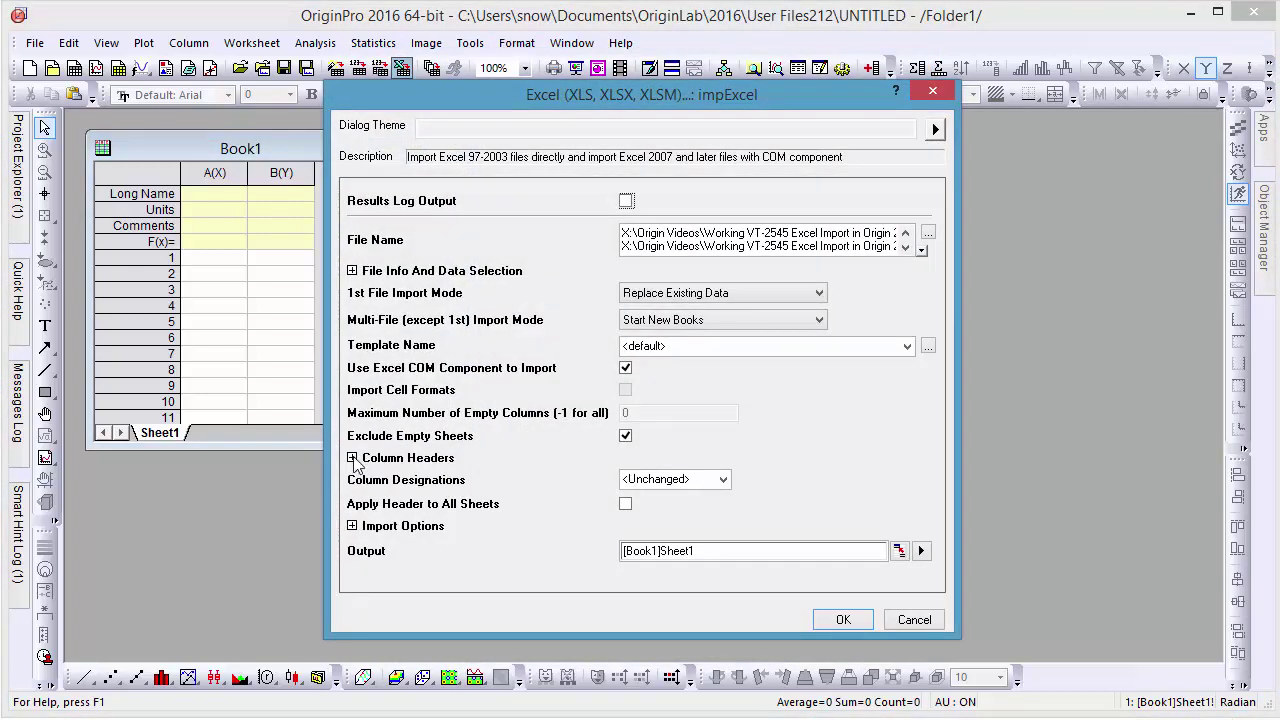
Set the Long Name row index to 1 and apply the header to all sheets
click(352, 458)
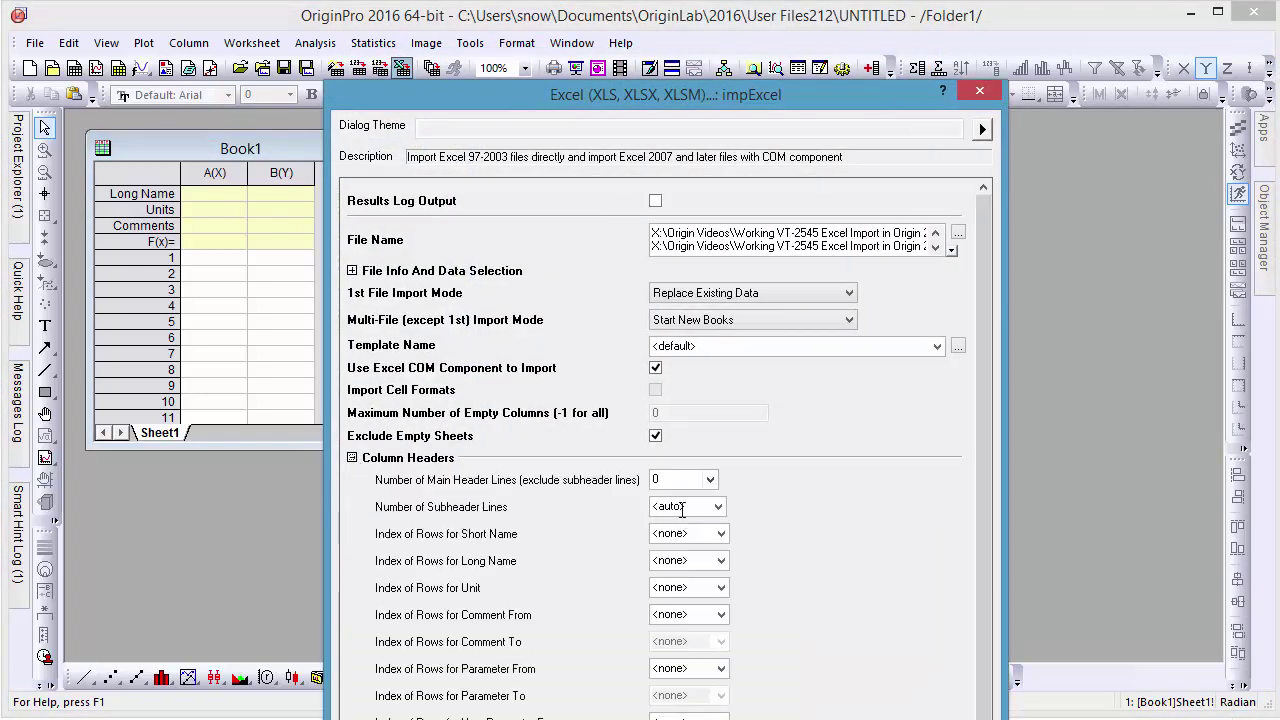
click(690, 562)
text(1)
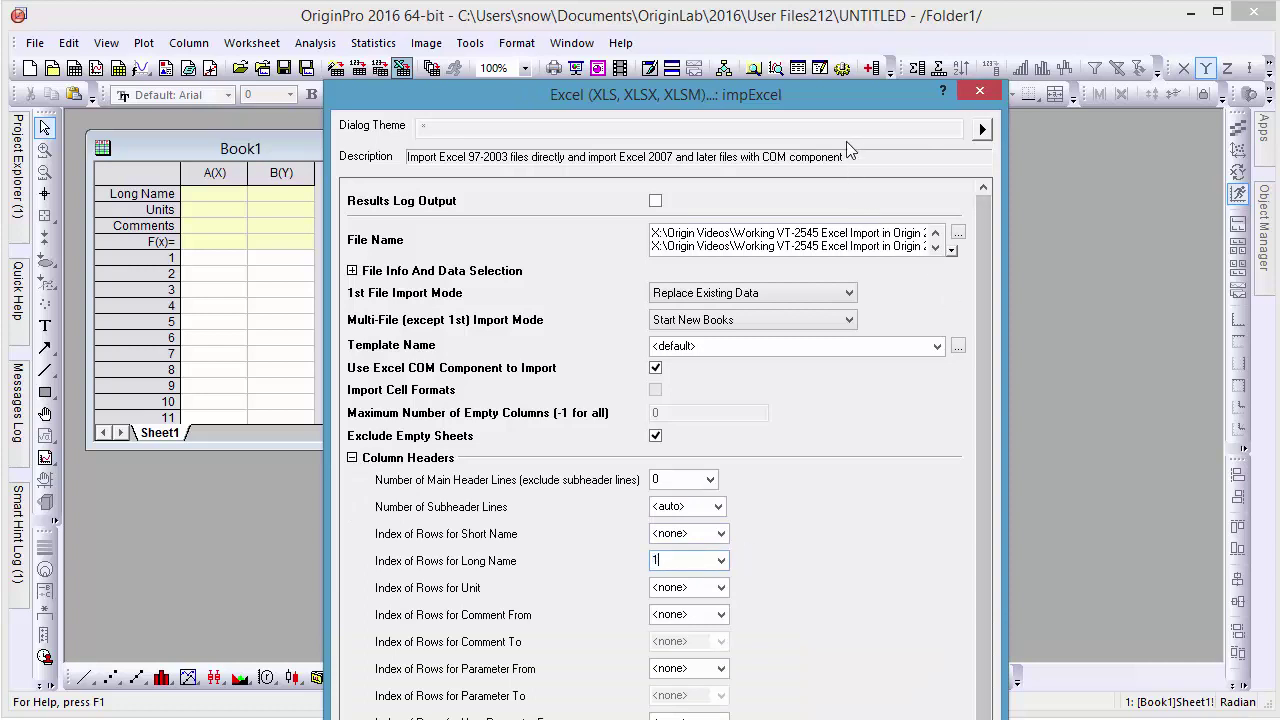
drag(841, 96, 831, 21)
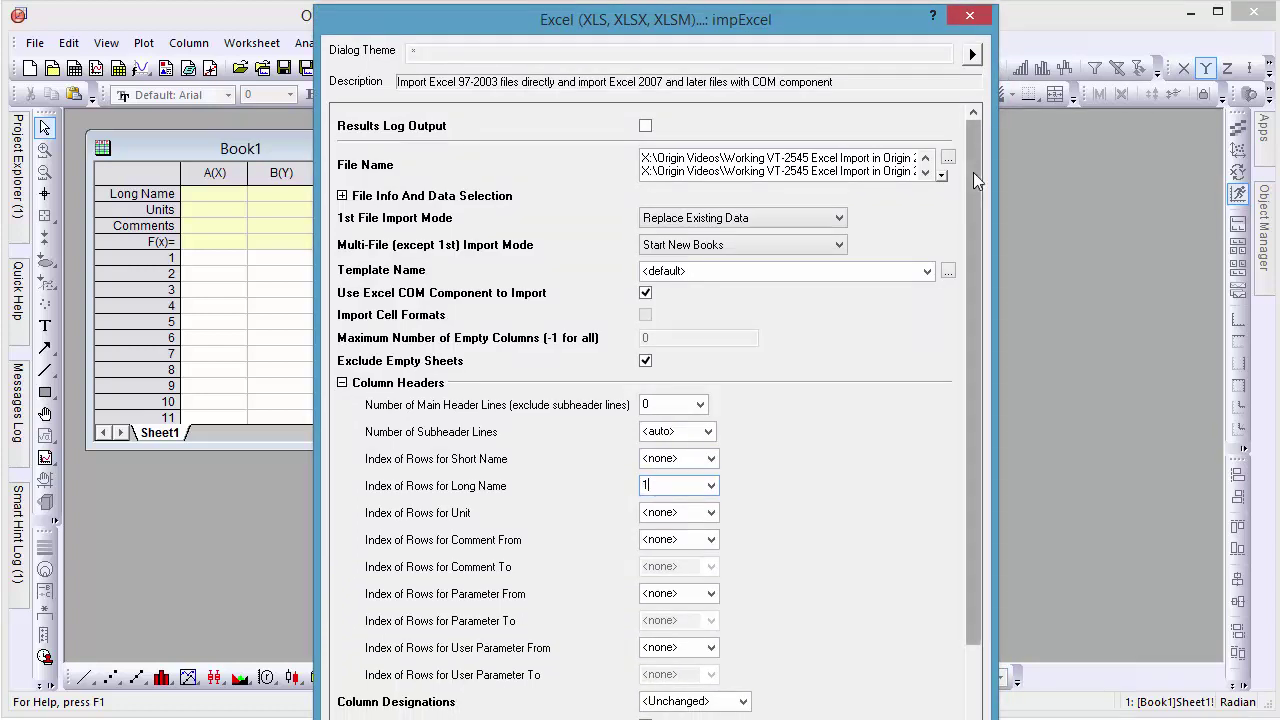
drag(973, 172, 970, 253)
click(645, 643)
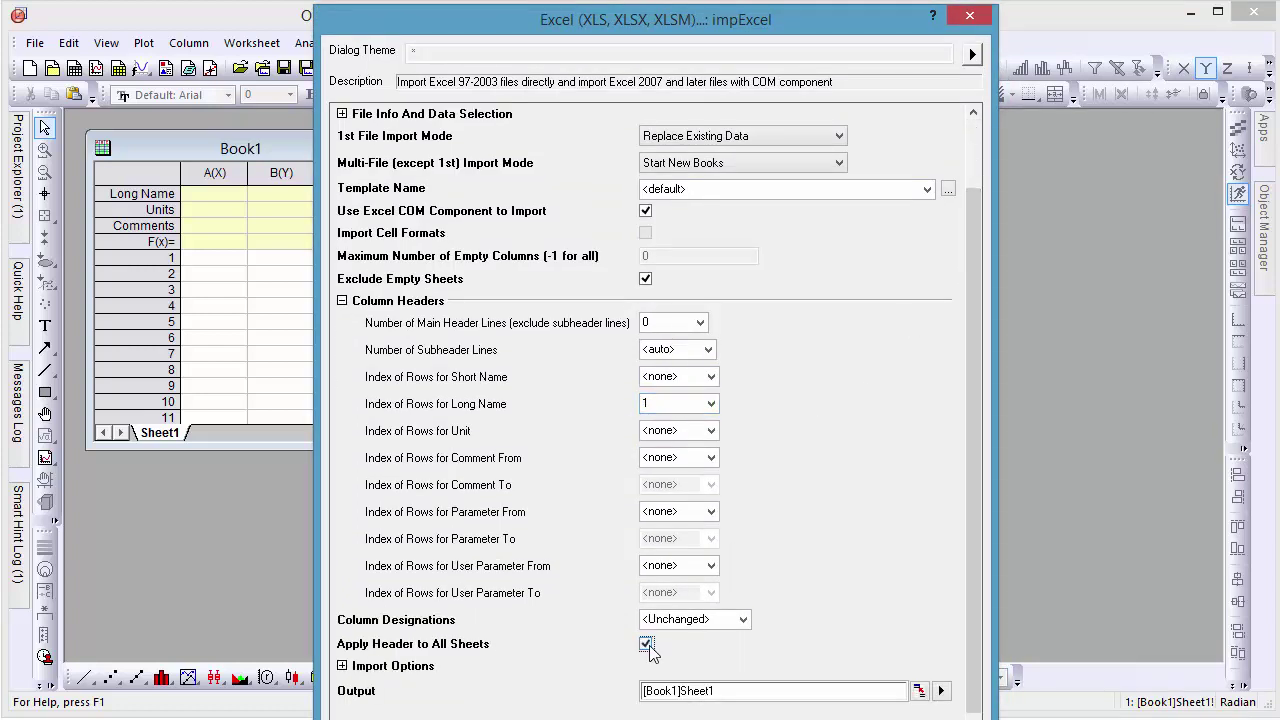
click(342, 301)
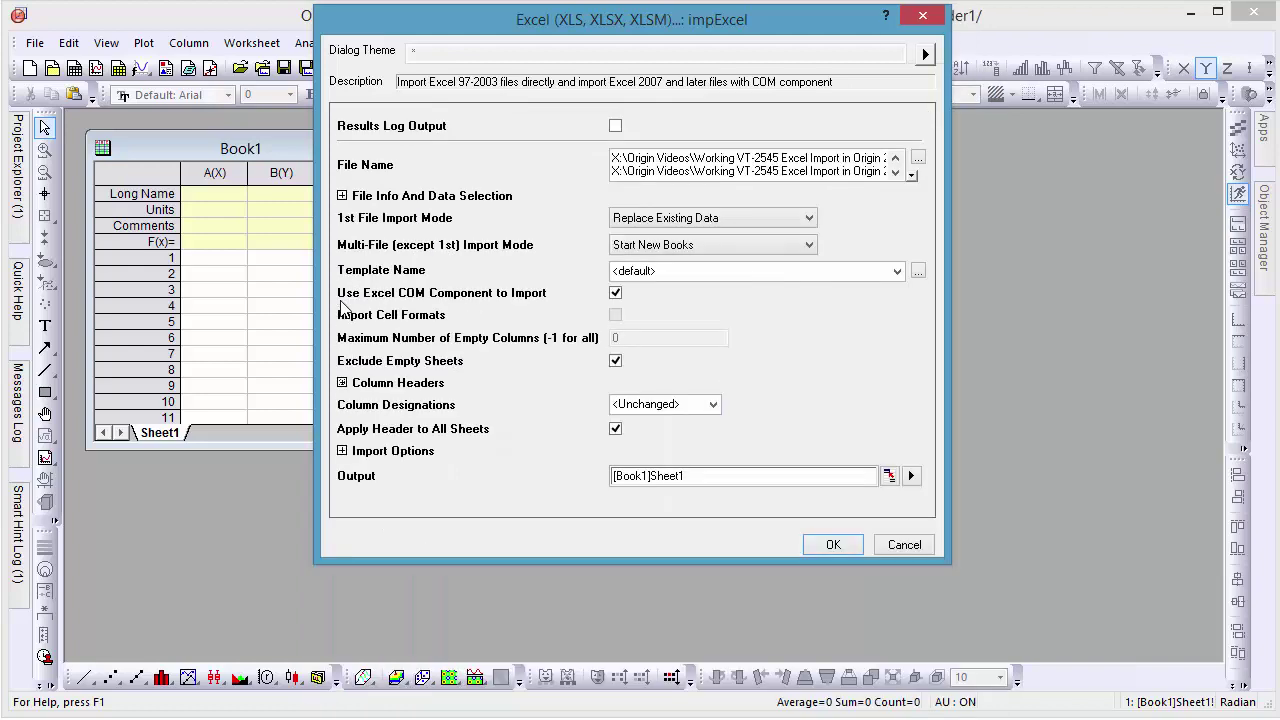
Replace the per-file script under Import Options with the pasted graph-plotting script
click(342, 451)
click(682, 540)
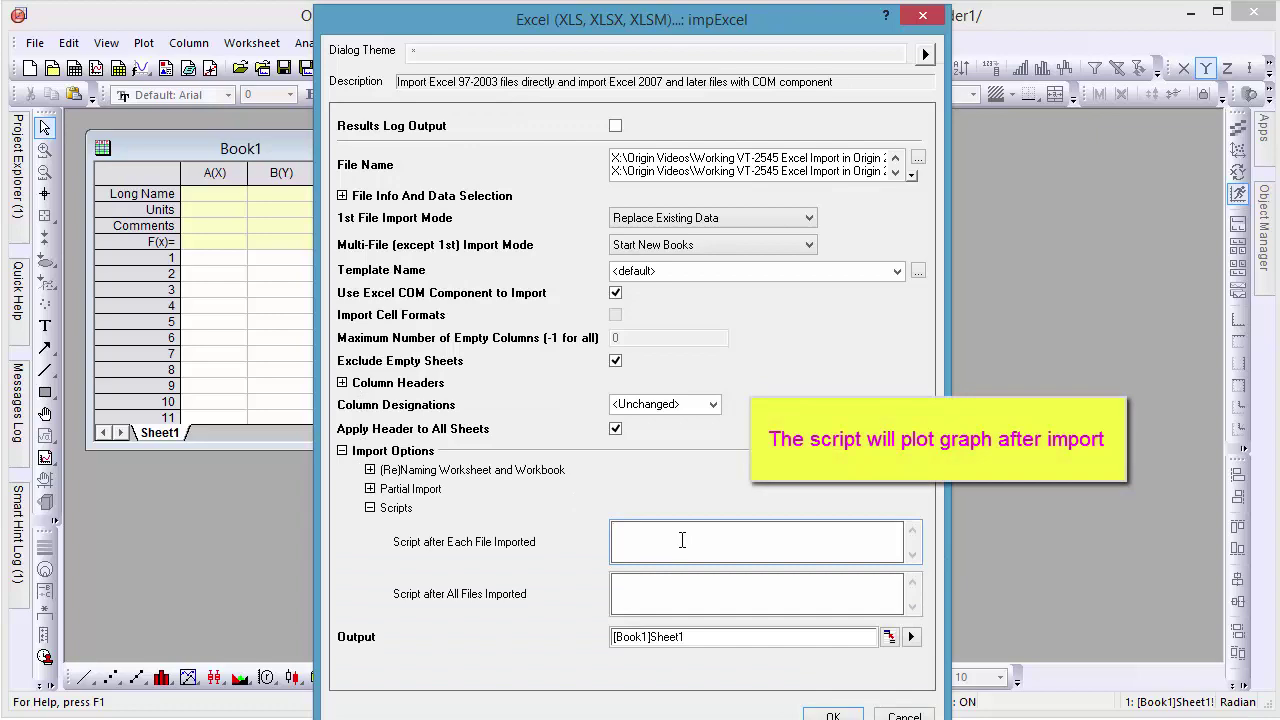
key(ctrl+a)
text(string bkname$ = %H; int nNum = page.nlayers;)
click(342, 451)
Run the import and tile the Day1/Day2 workbooks and Day1_G/Day2_G graphs vertically
click(830, 543)
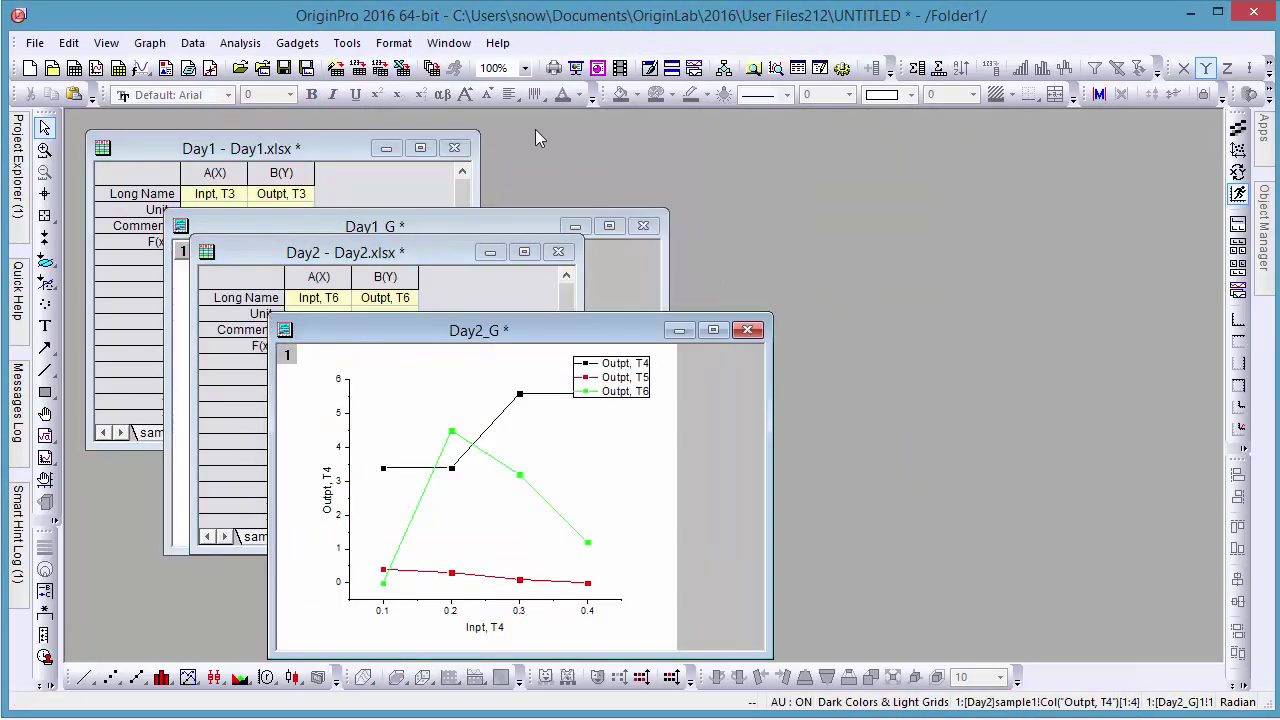
click(448, 43)
click(497, 108)
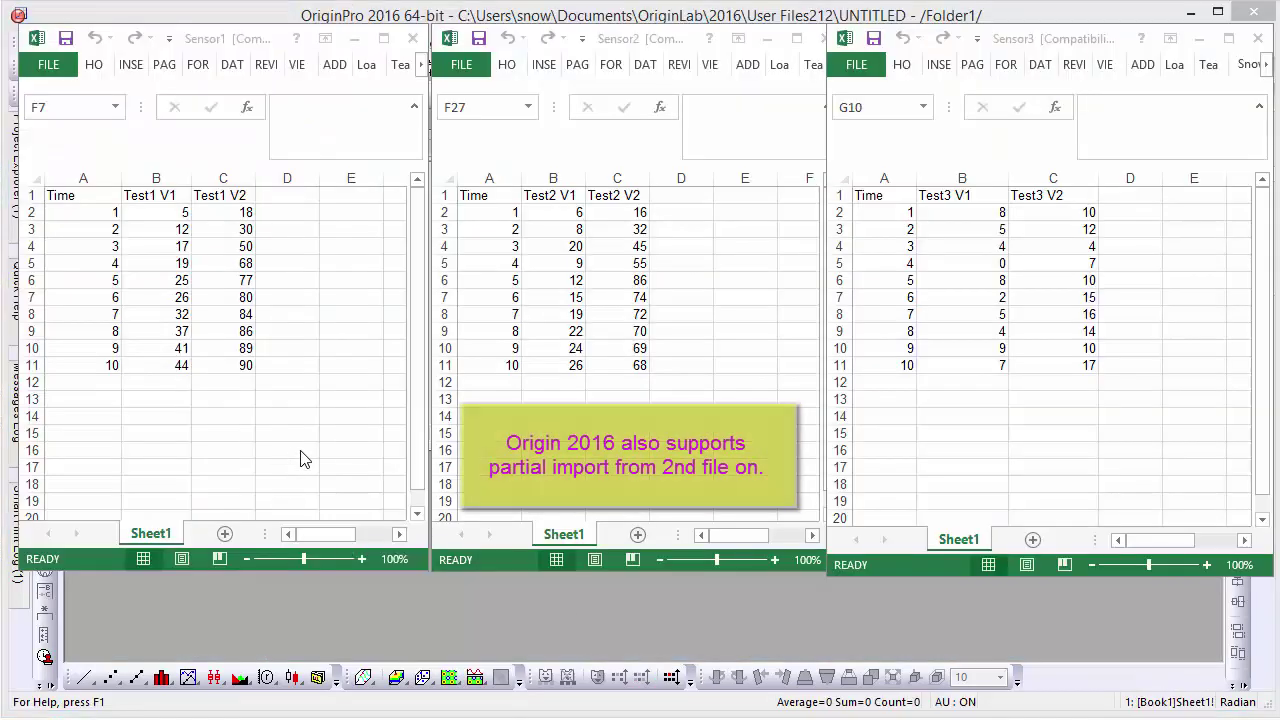
Bring the Sensor1, Sensor2 and Sensor3 Excel workbooks to front in turn
click(80, 200)
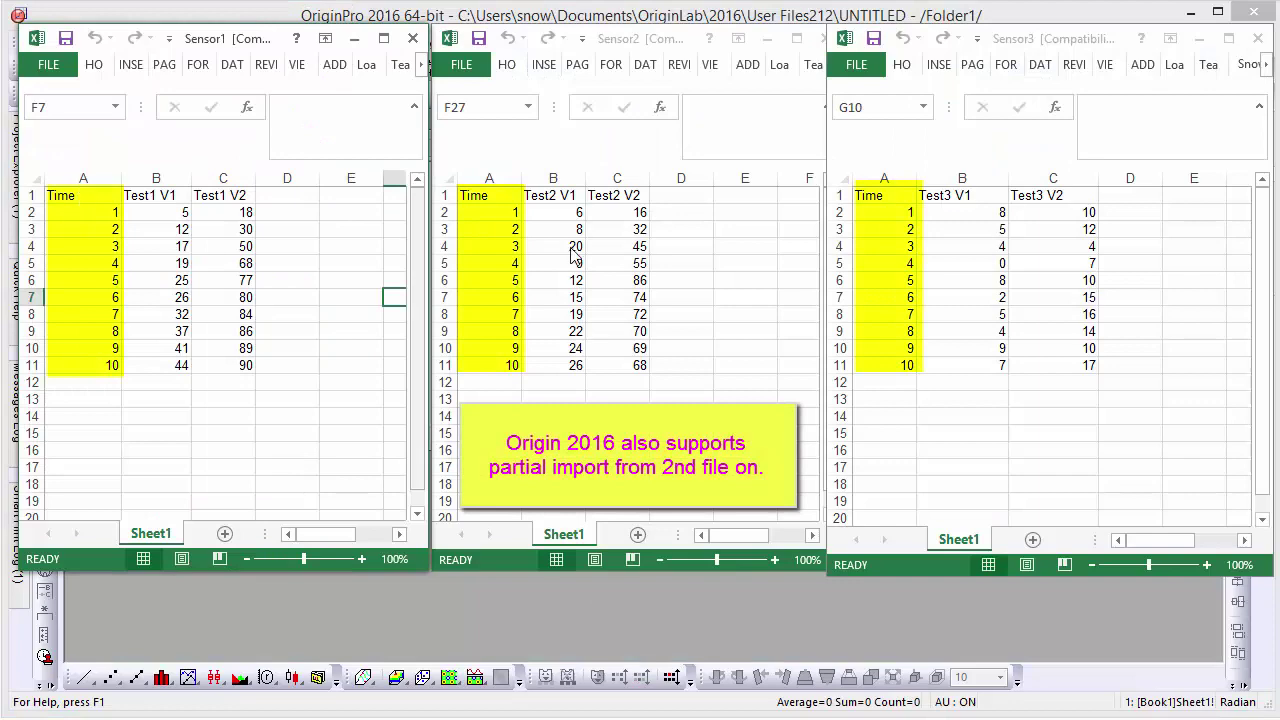
click(492, 204)
click(897, 200)
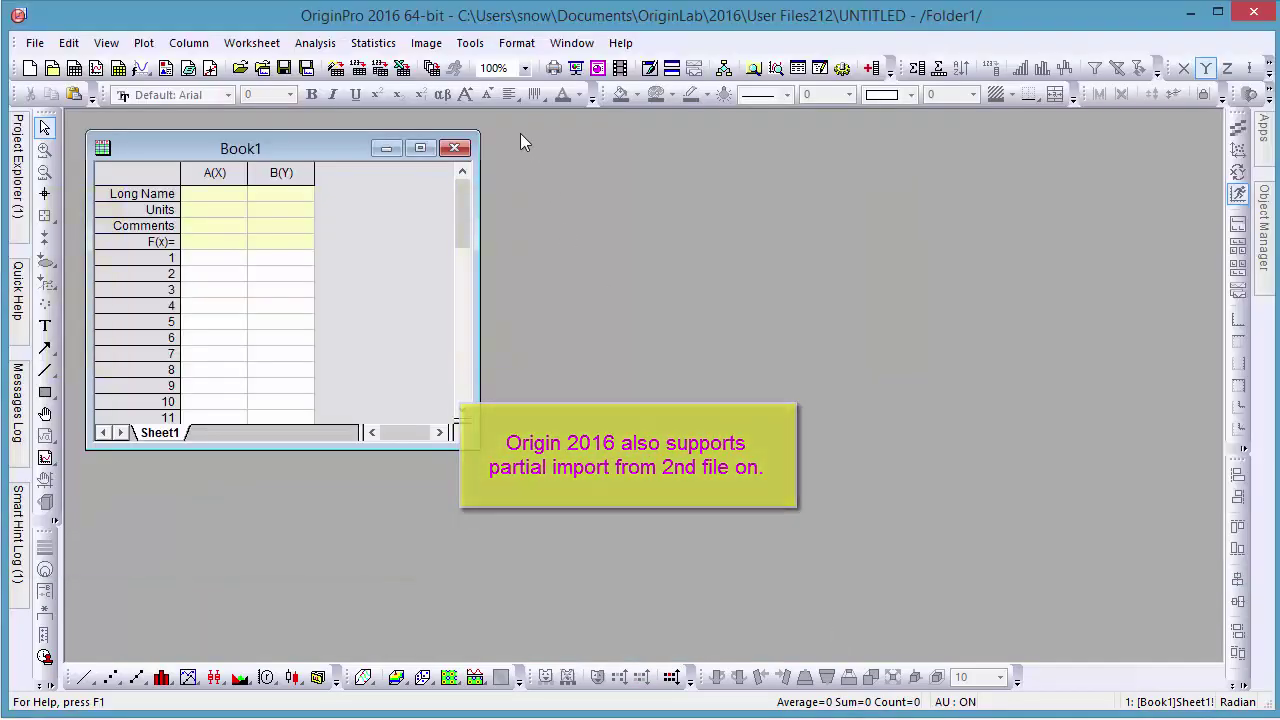
Add Sensor1, Sensor2 and Sensor3 to a new Excel import
click(401, 68)
drag(492, 147, 540, 212)
click(787, 428)
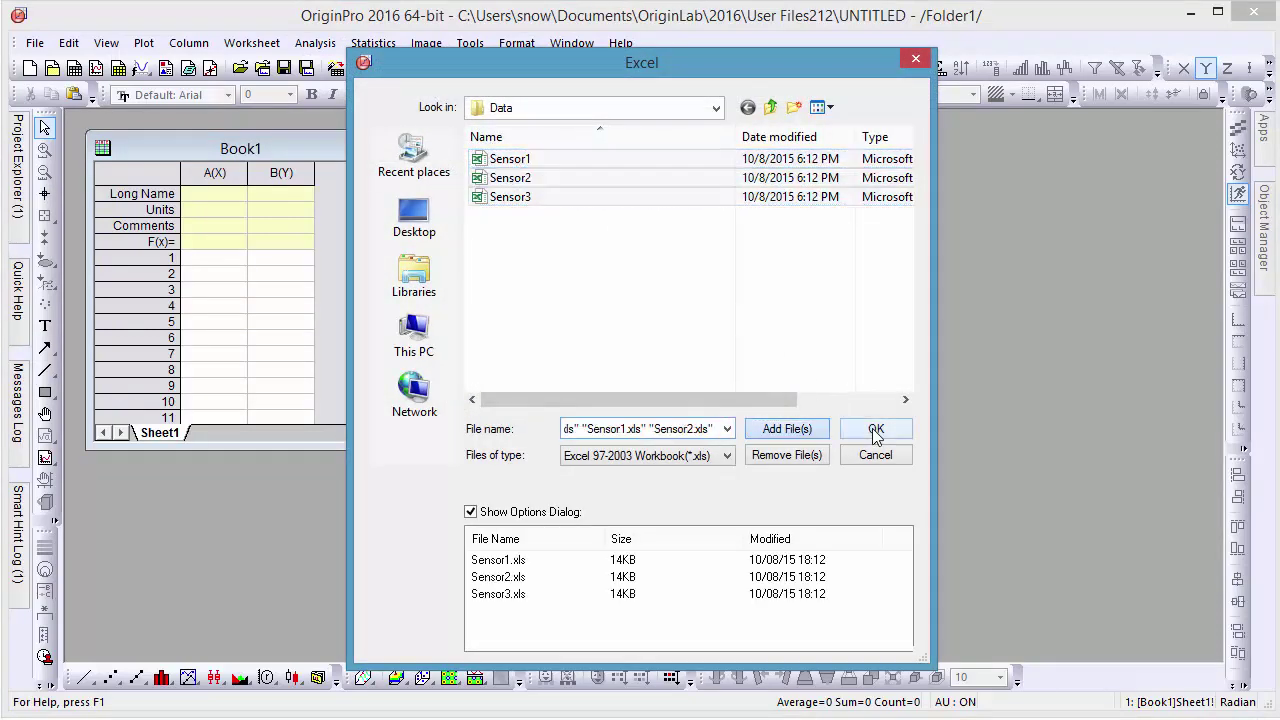
click(875, 428)
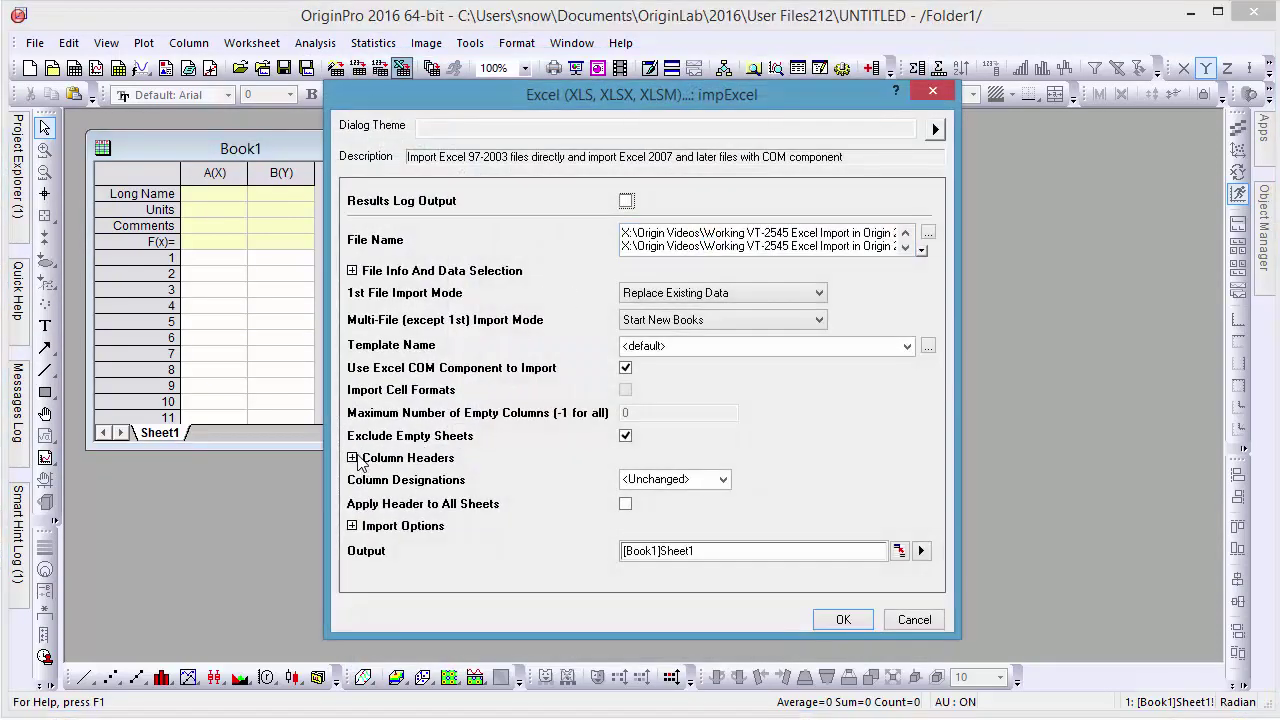
Set Long Name row 1, Apply Header to All Sheets, and Multi-File mode Start New Columns for Each Sheet
click(352, 457)
scroll(840, 353, down, 1)
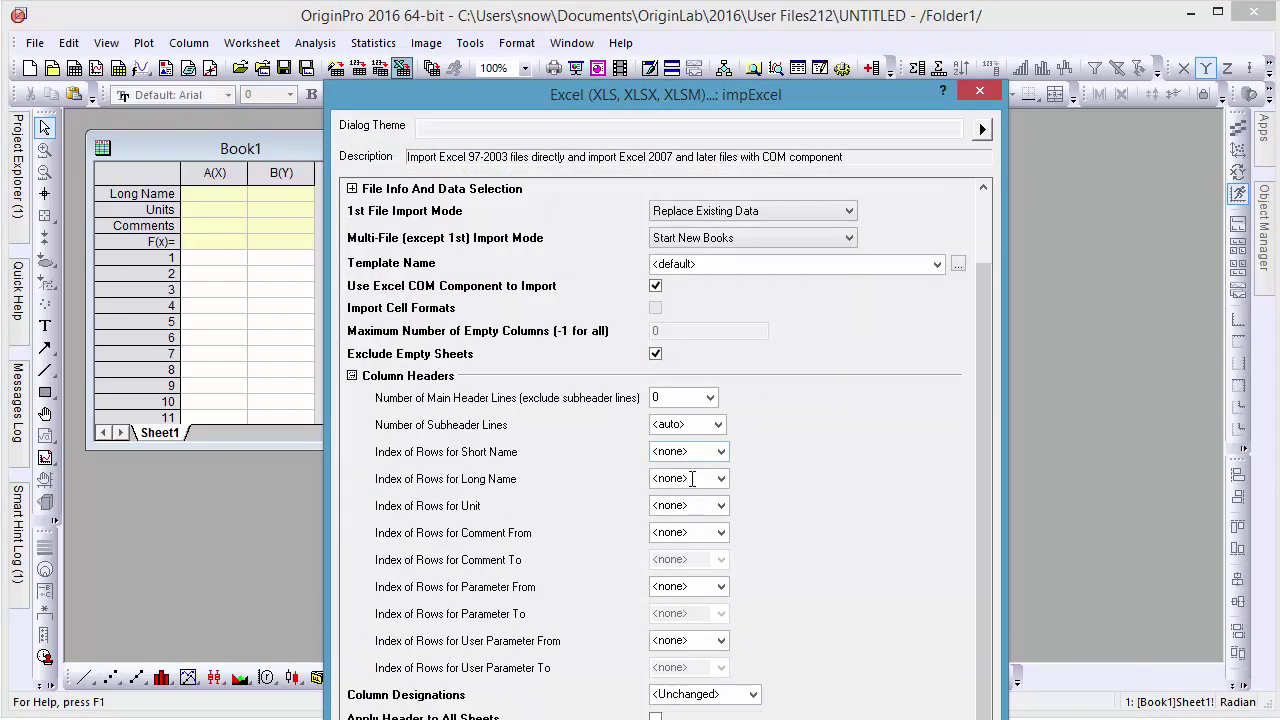
click(698, 478)
text(1)
drag(871, 100, 831, 22)
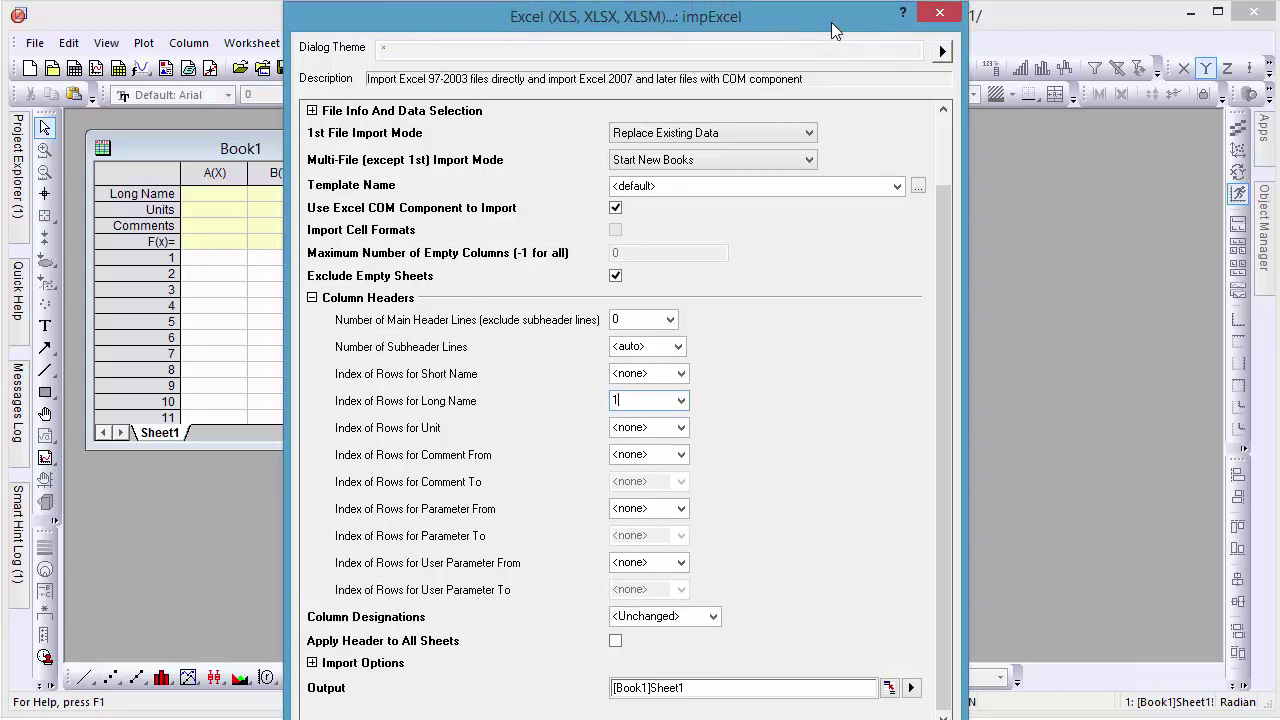
click(616, 642)
click(765, 161)
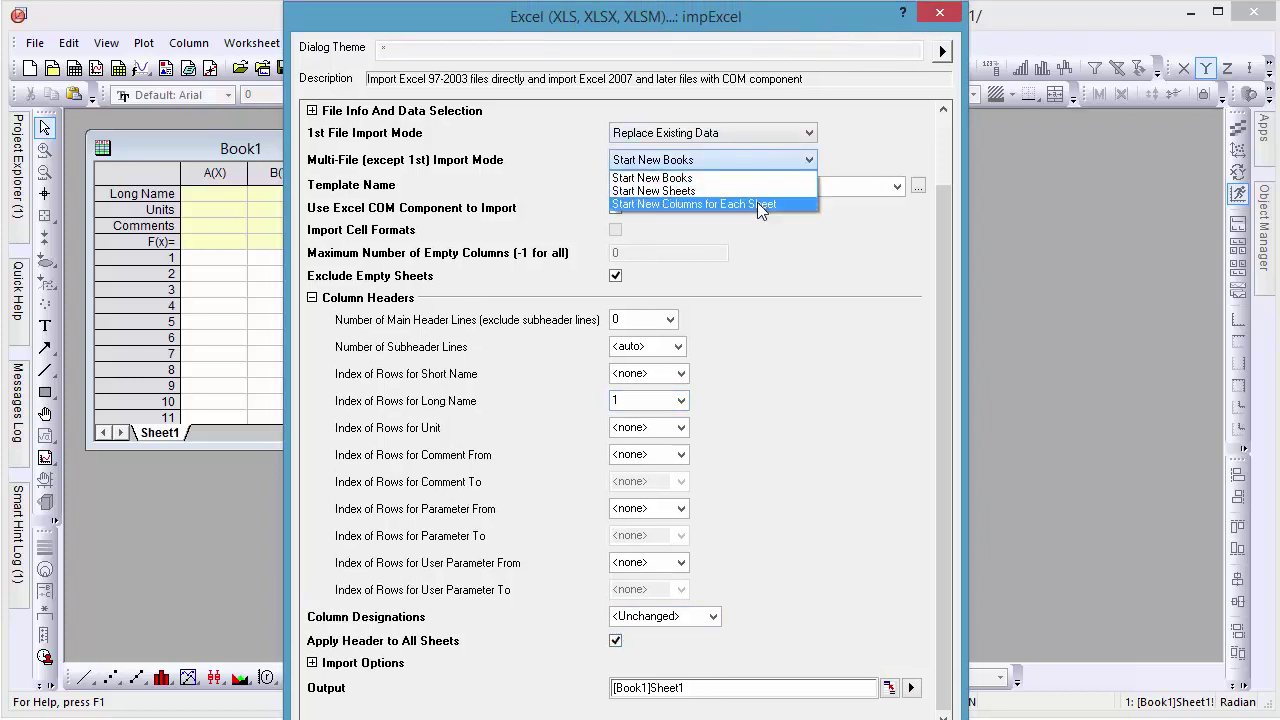
click(757, 203)
click(312, 297)
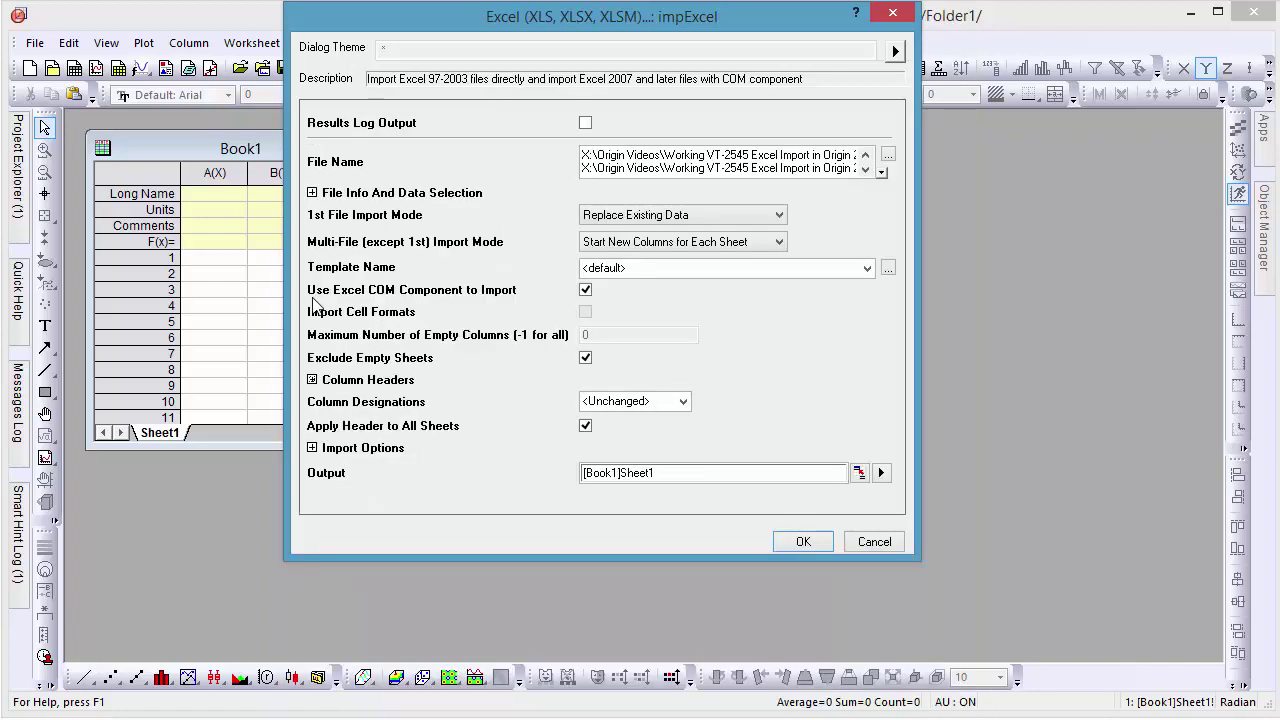
Enable Partial Import From 2nd File On starting at column 2, and run the import
click(312, 447)
click(677, 508)
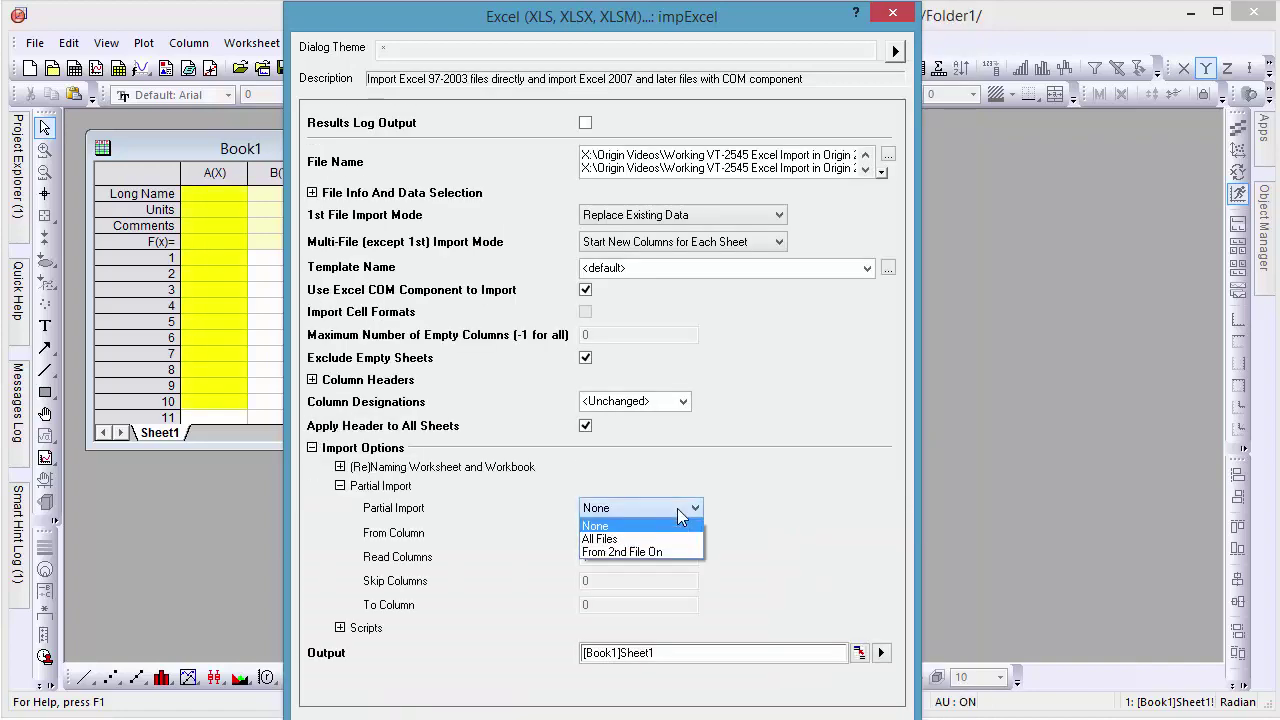
click(665, 550)
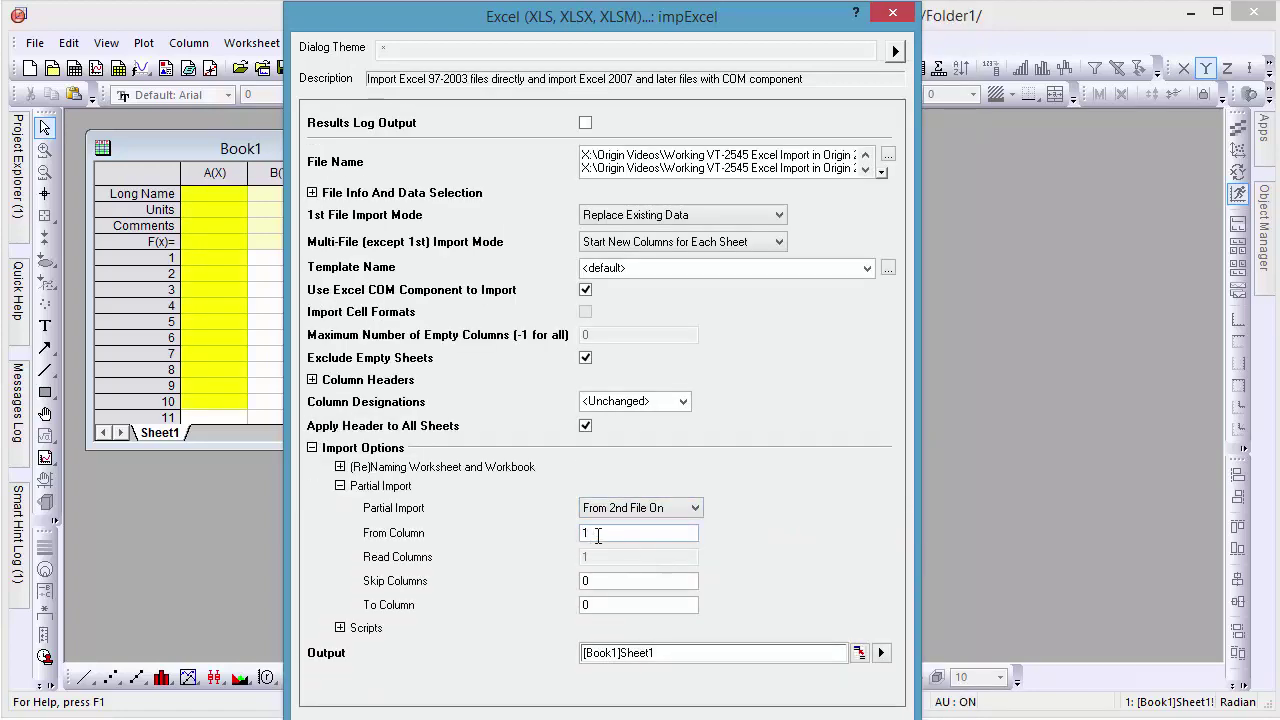
double_click(597, 535)
text(2)
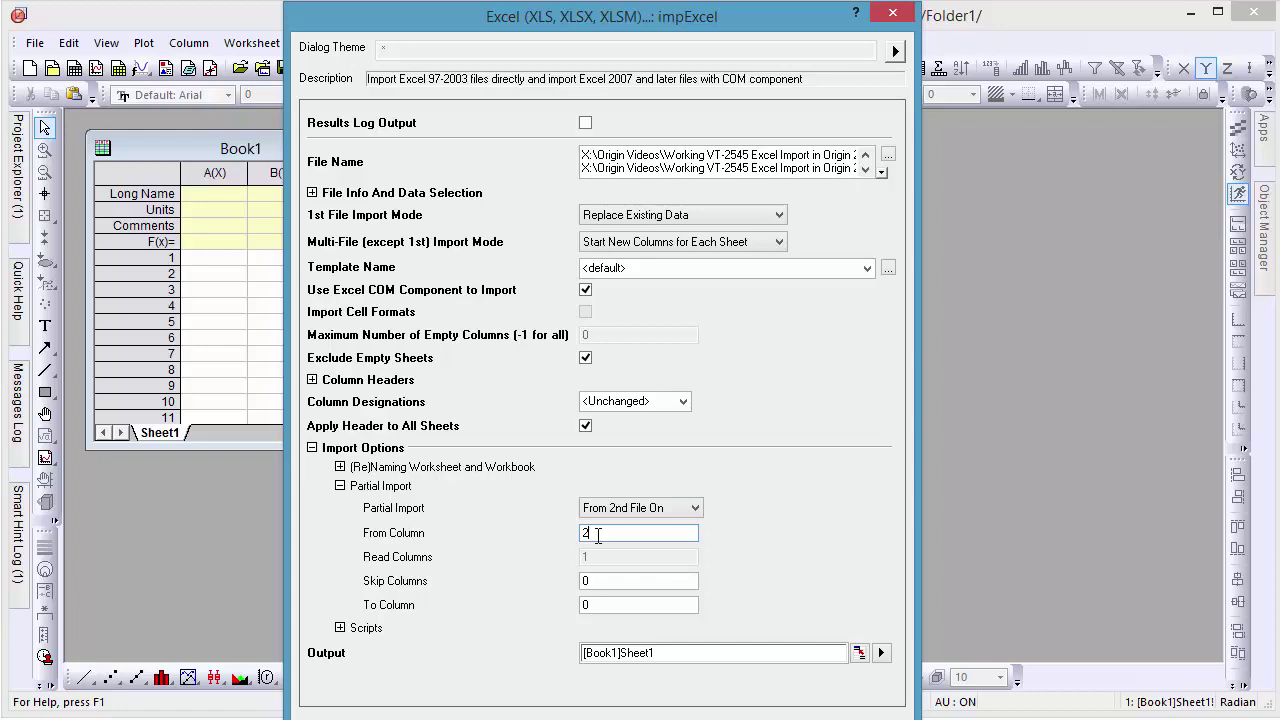
click(312, 448)
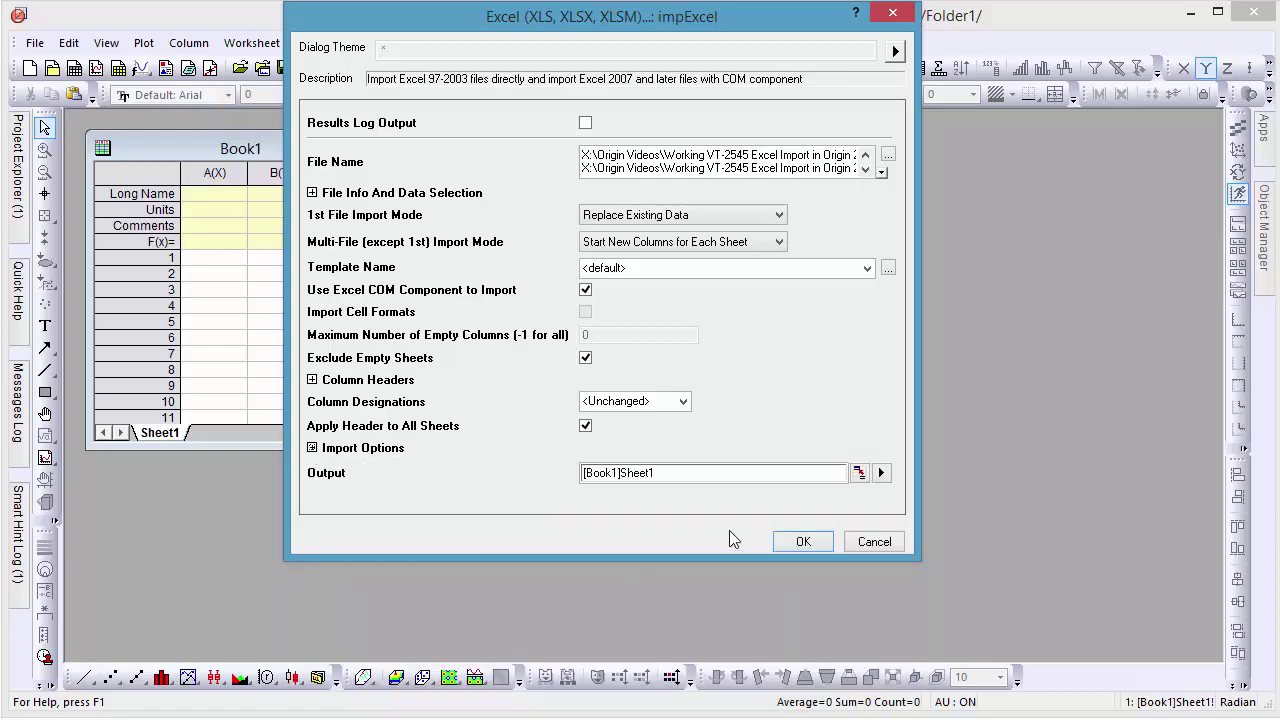
click(781, 541)
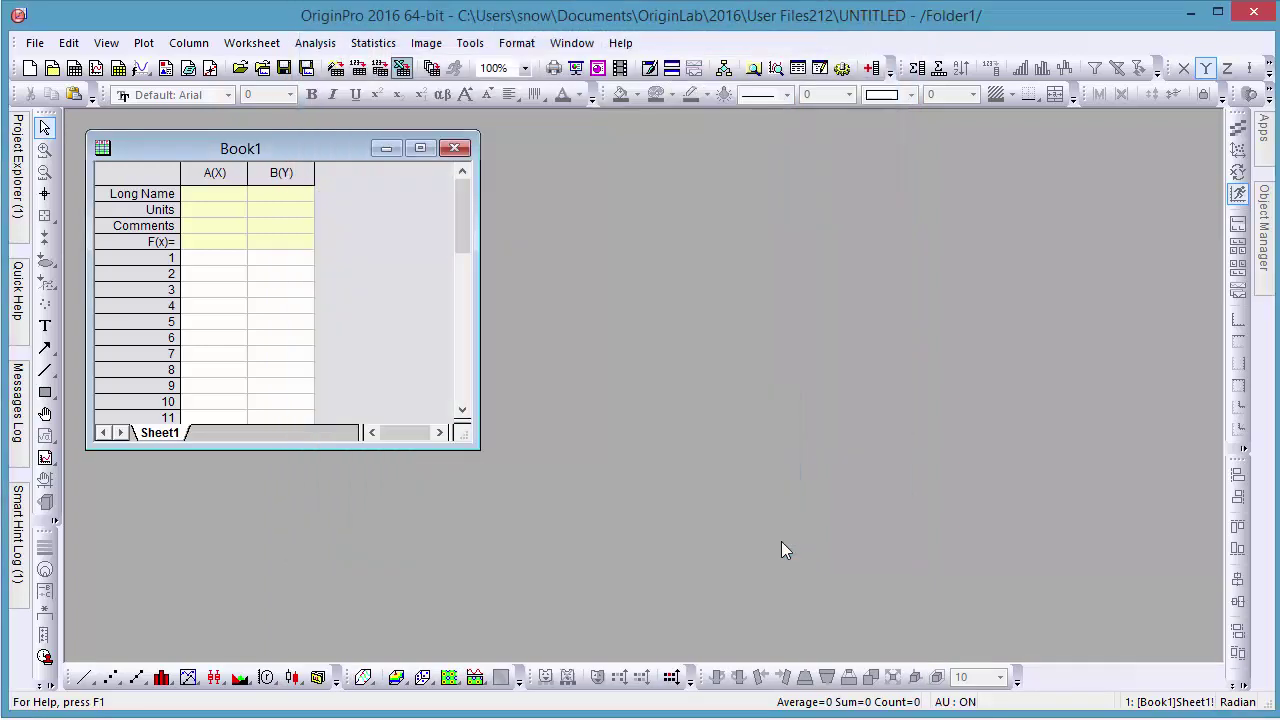